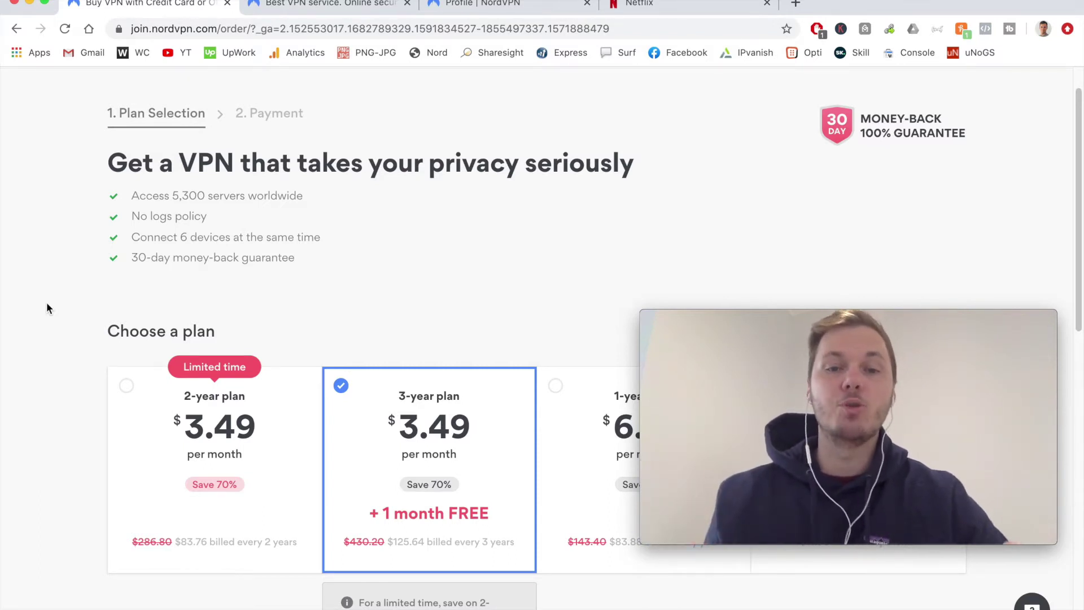
Review the plan options and continue to payment for the chosen NordVPN plan.
scroll(47, 304, "down", 3)
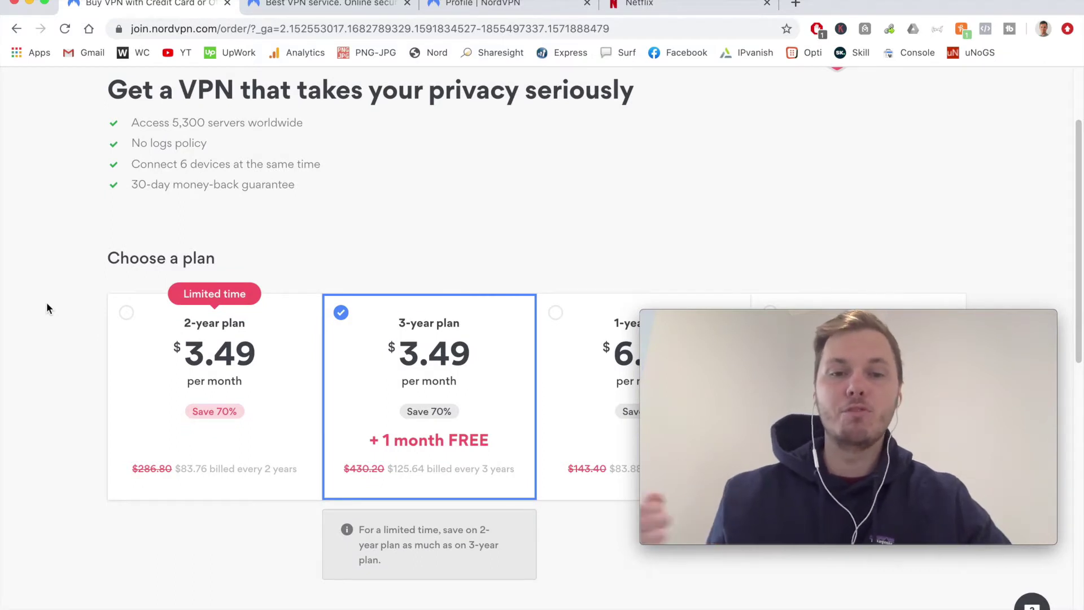
scroll(47, 303, "down", 2)
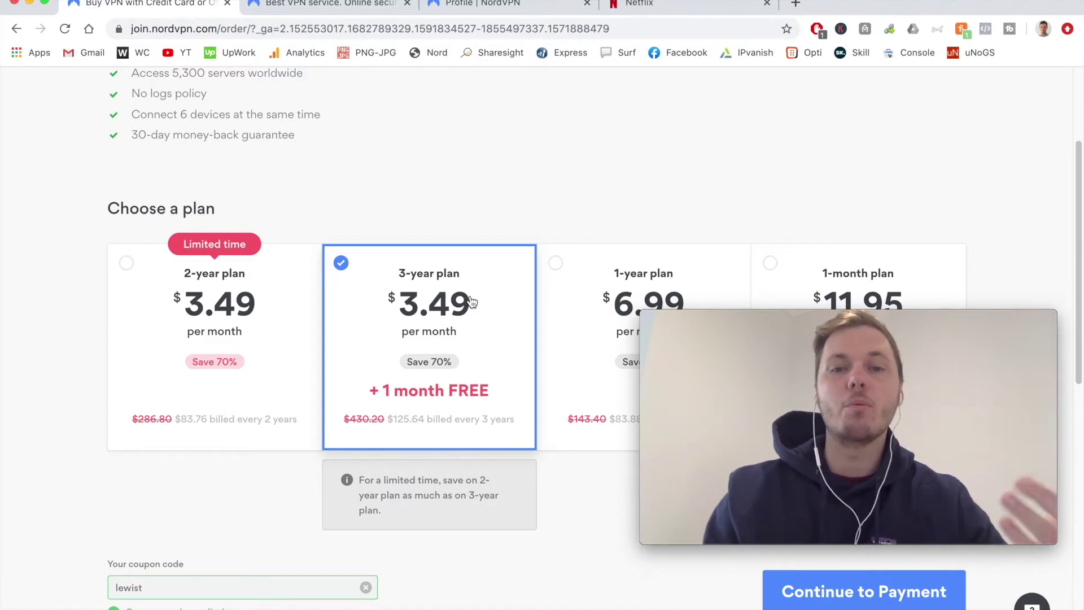
scroll(471, 283, "down", 1)
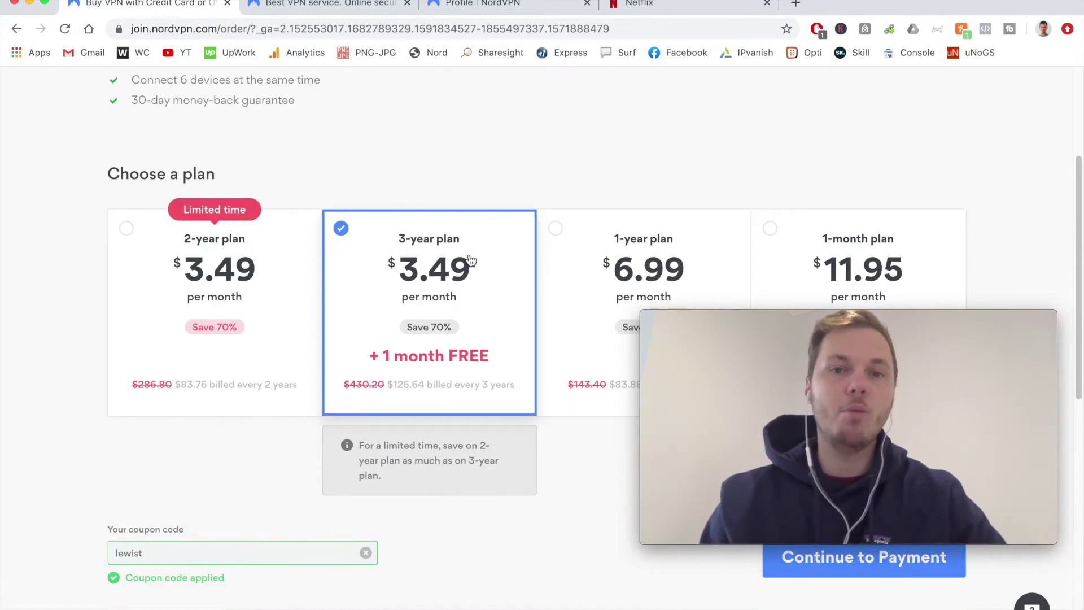
scroll(471, 260, "down", 2)
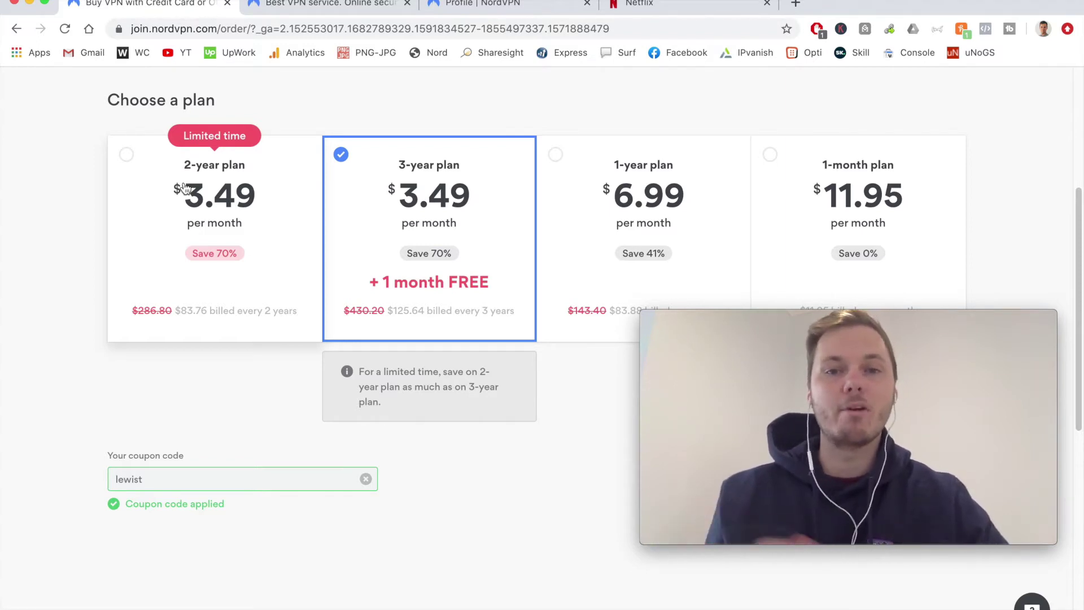
scroll(185, 188, "up", 1)
scroll(186, 188, "down", 10)
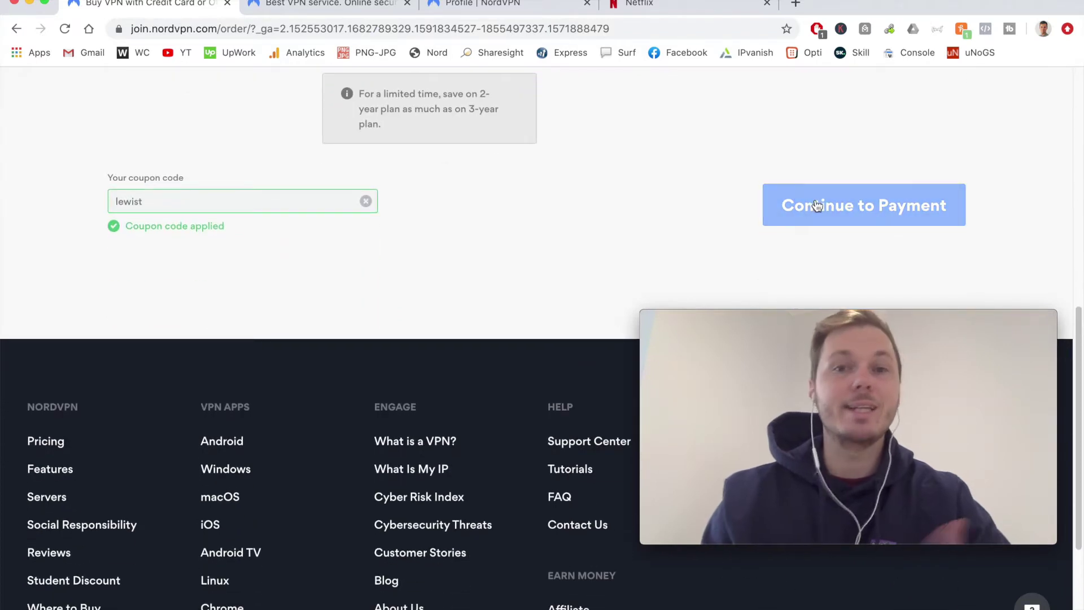
left_click(817, 204)
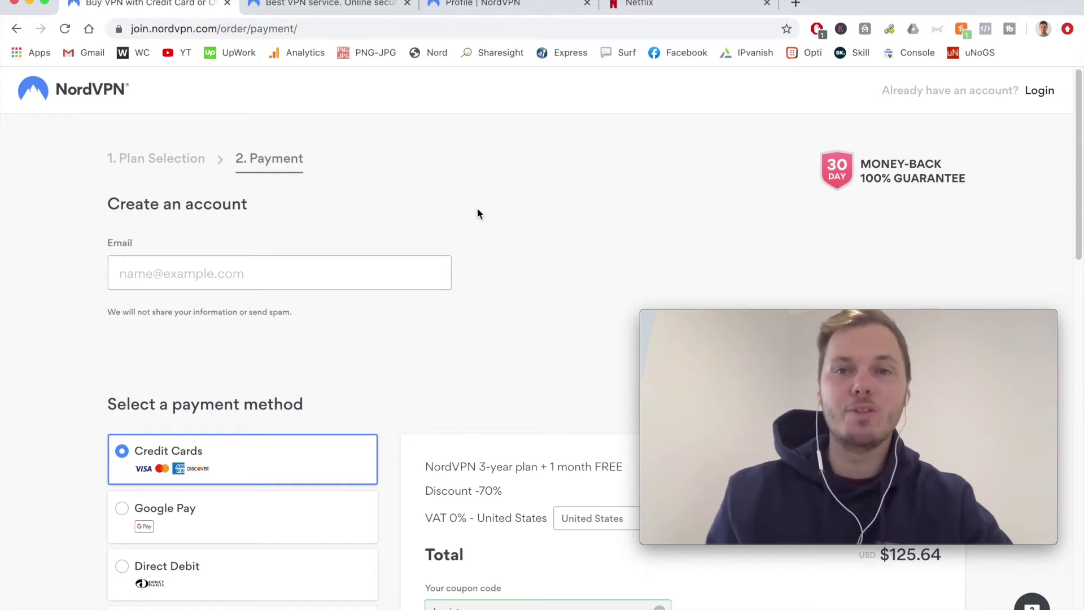
Switch to the account tab and browse the Downloads page's NordVPN apps and extensions.
key("super+3")
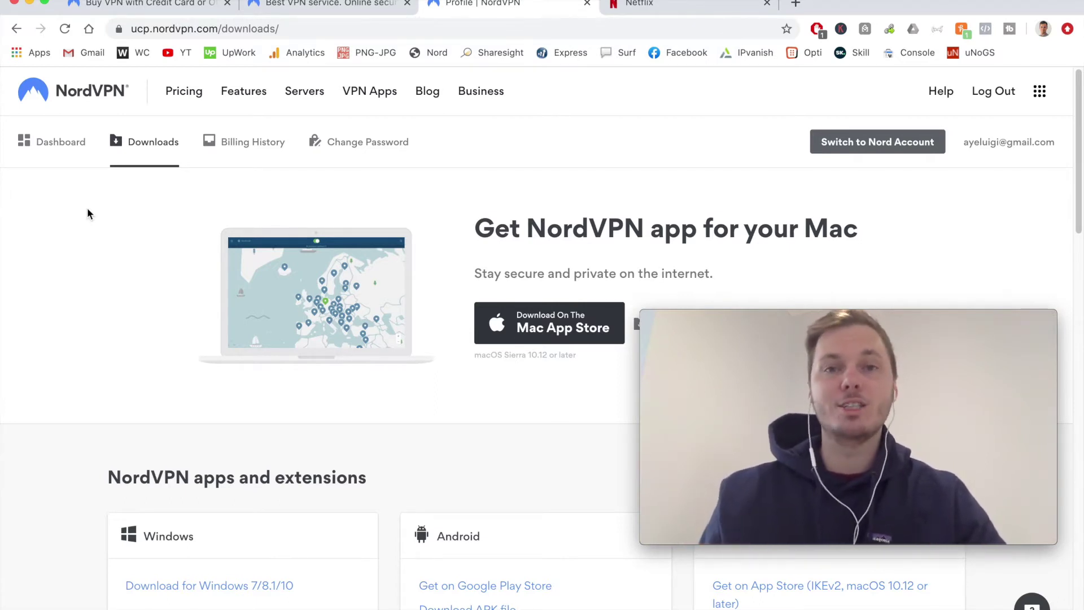
scroll(88, 209, "down", 3)
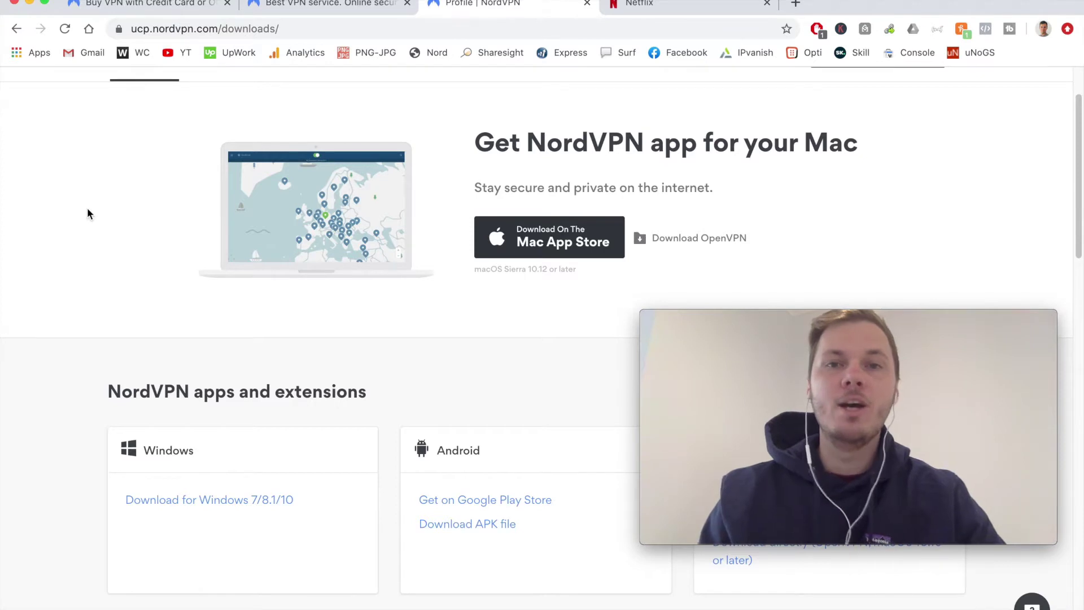
scroll(88, 214, "up", 2)
scroll(87, 213, "down", 1)
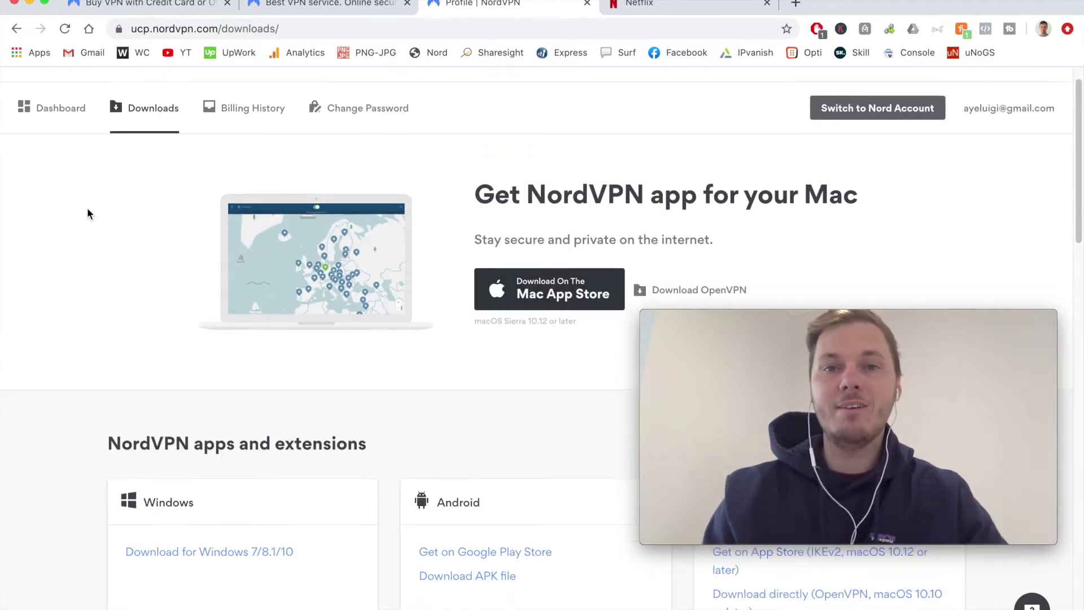
scroll(87, 213, "down", 1)
scroll(87, 213, "down", 3)
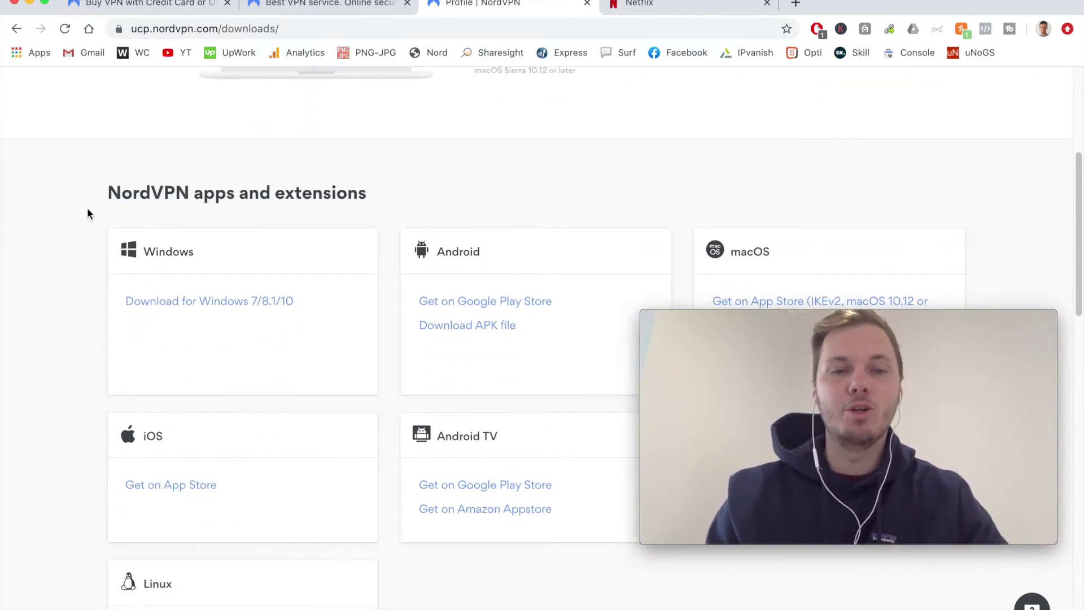
scroll(87, 214, "down", 1)
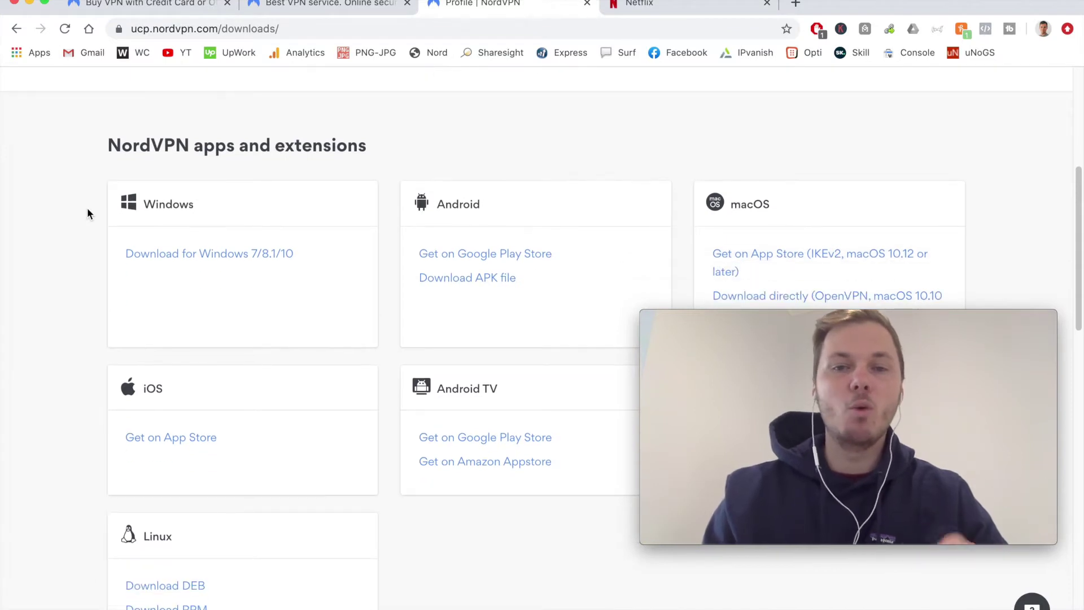
scroll(87, 214, "down", 1)
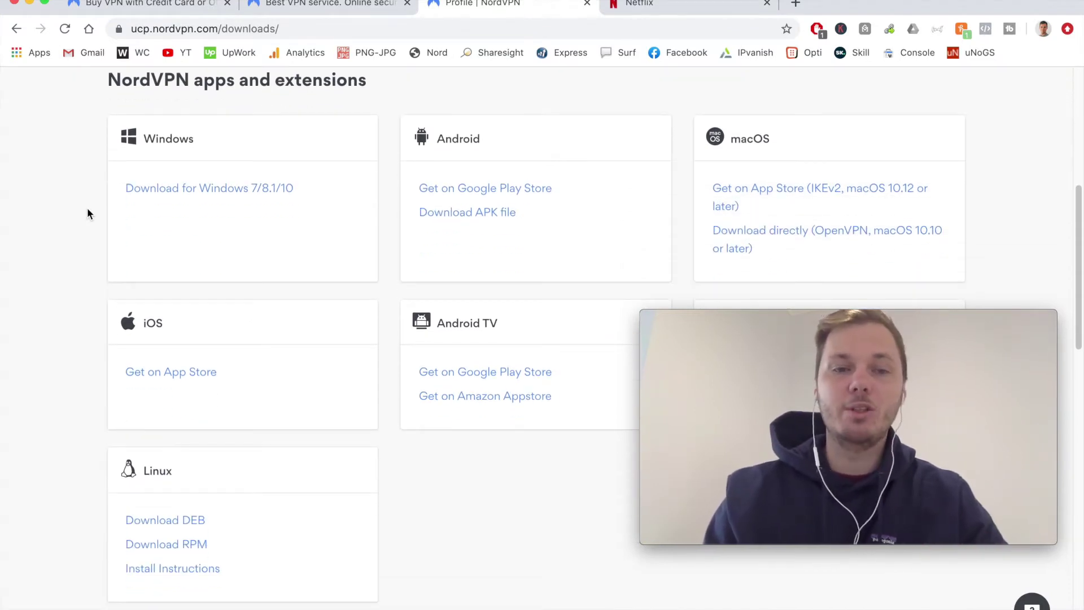
scroll(87, 213, "down", 1)
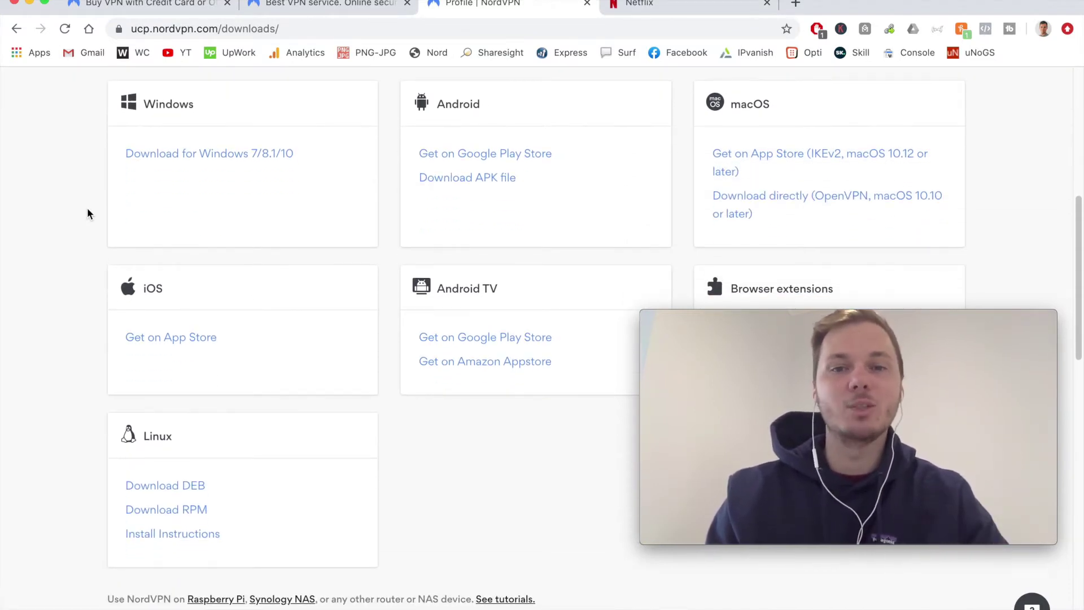
scroll(87, 214, "up", 3)
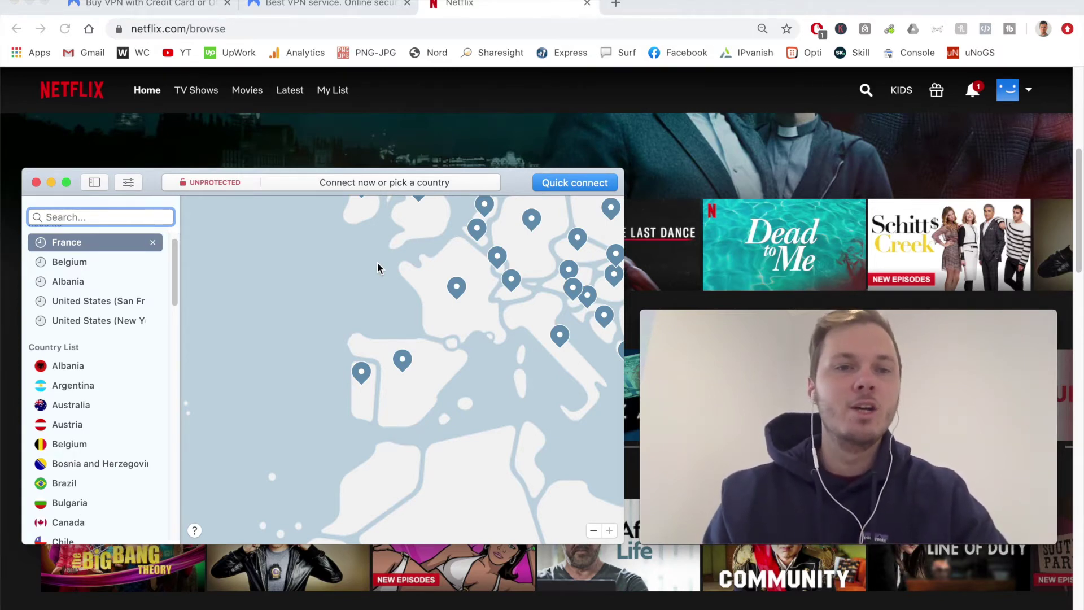
left_click(129, 185)
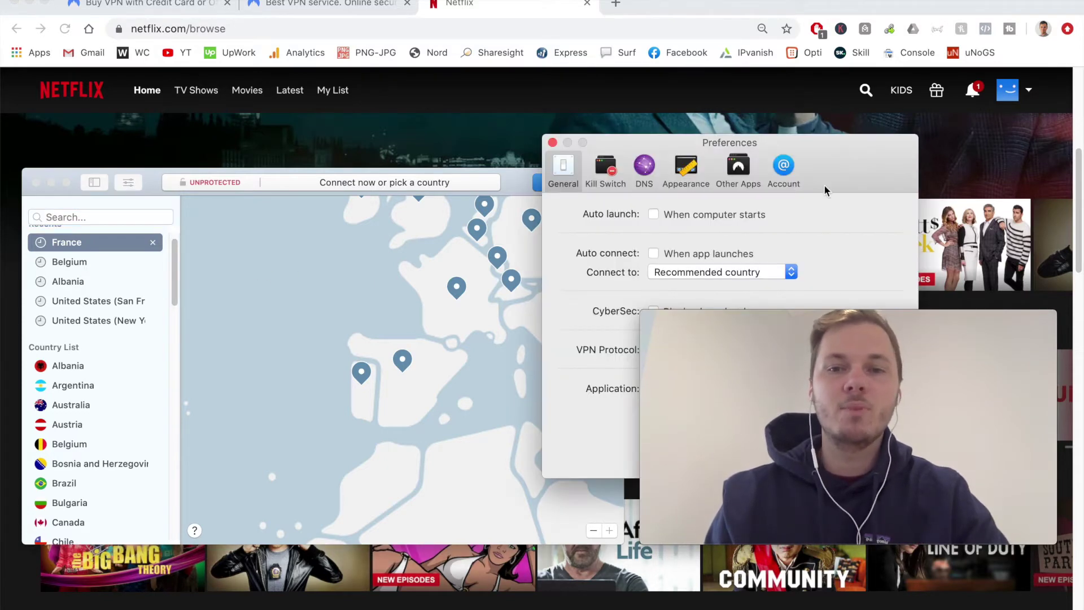
left_click_drag(832, 168, 519, 184)
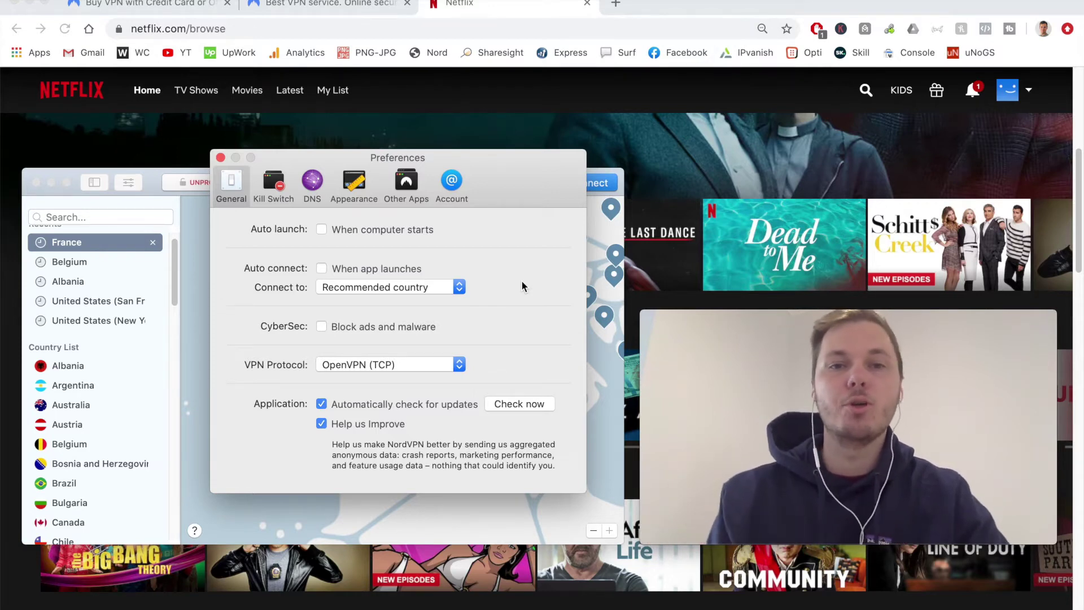
left_click(275, 186)
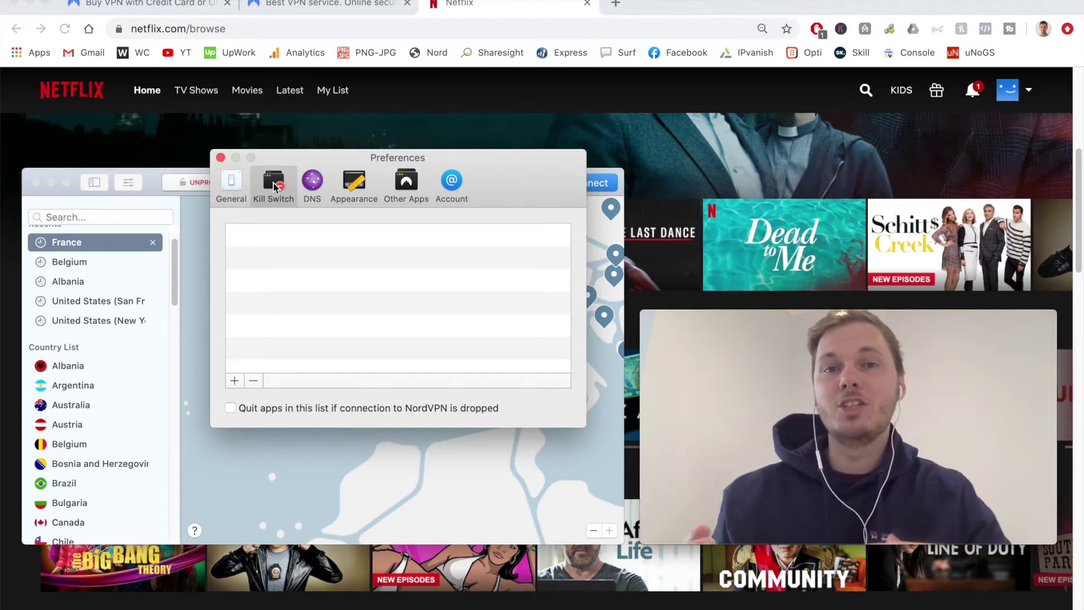
left_click(313, 192)
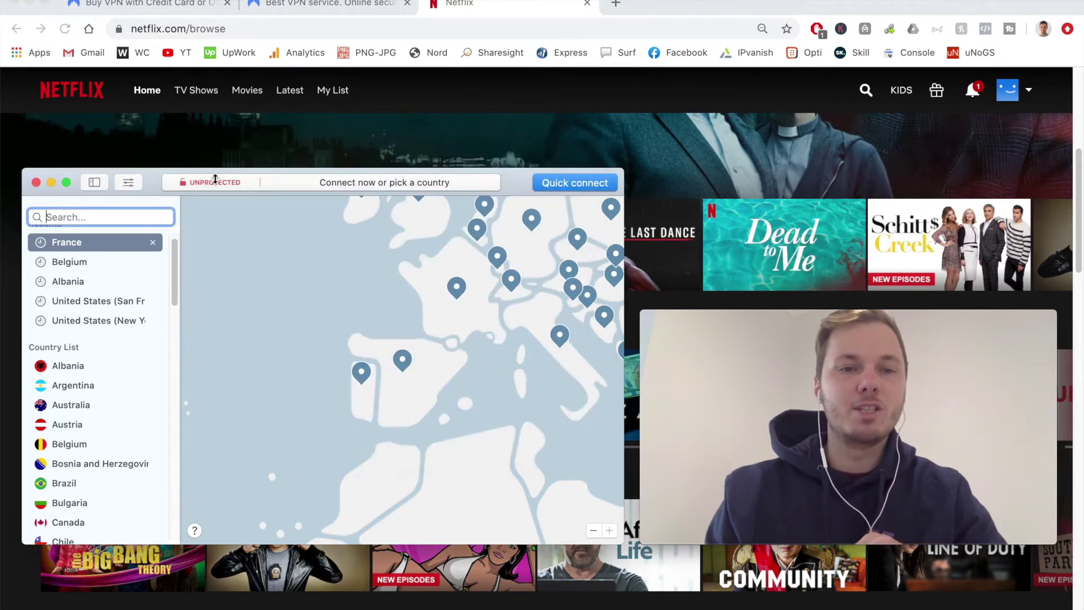
Filter the country list by 'united' and show the United Kingdom server list.
scroll(137, 362, "up", 1)
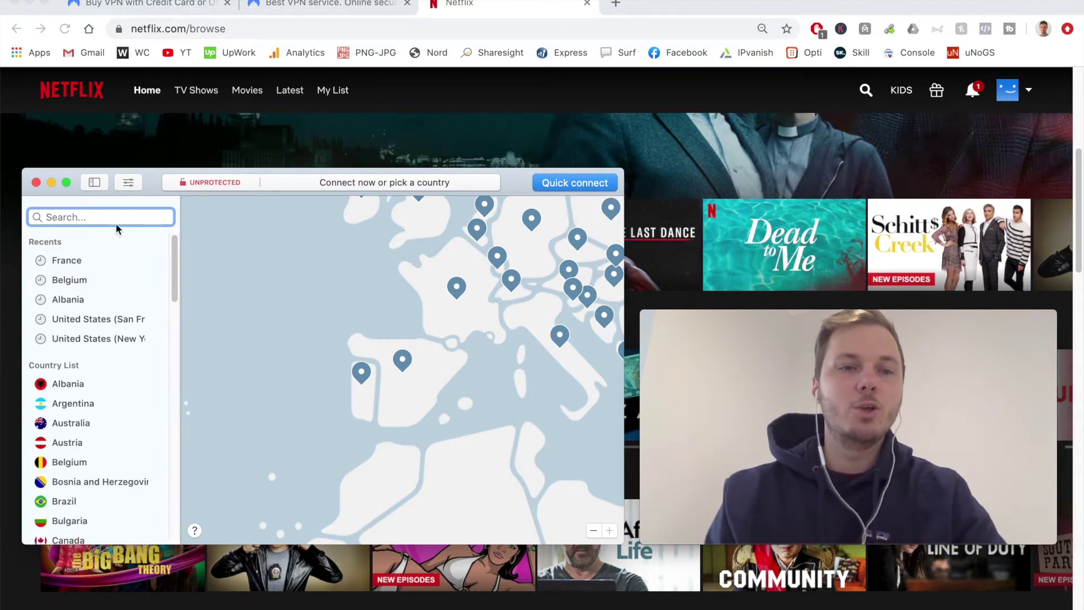
type("united")
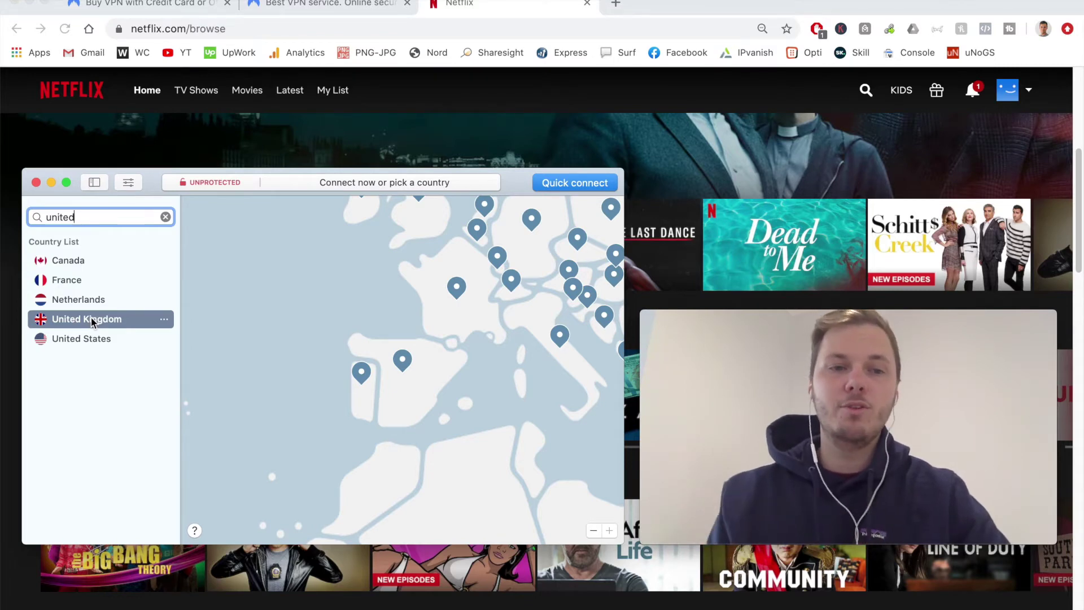
left_click(163, 321)
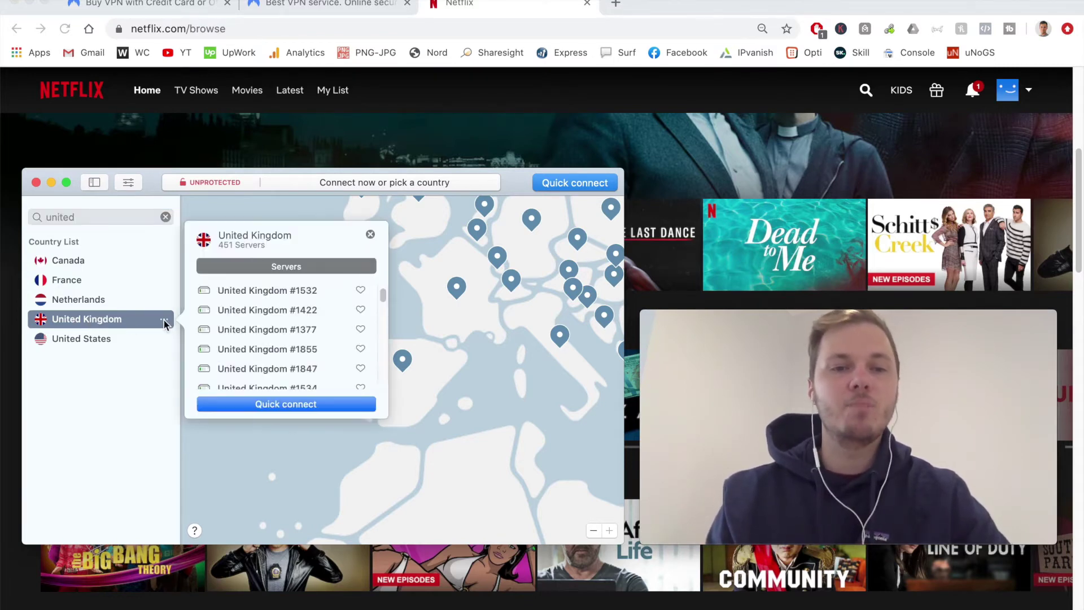
Close the UK server list and connect to a United Kingdom server.
scroll(221, 326, "down", 10)
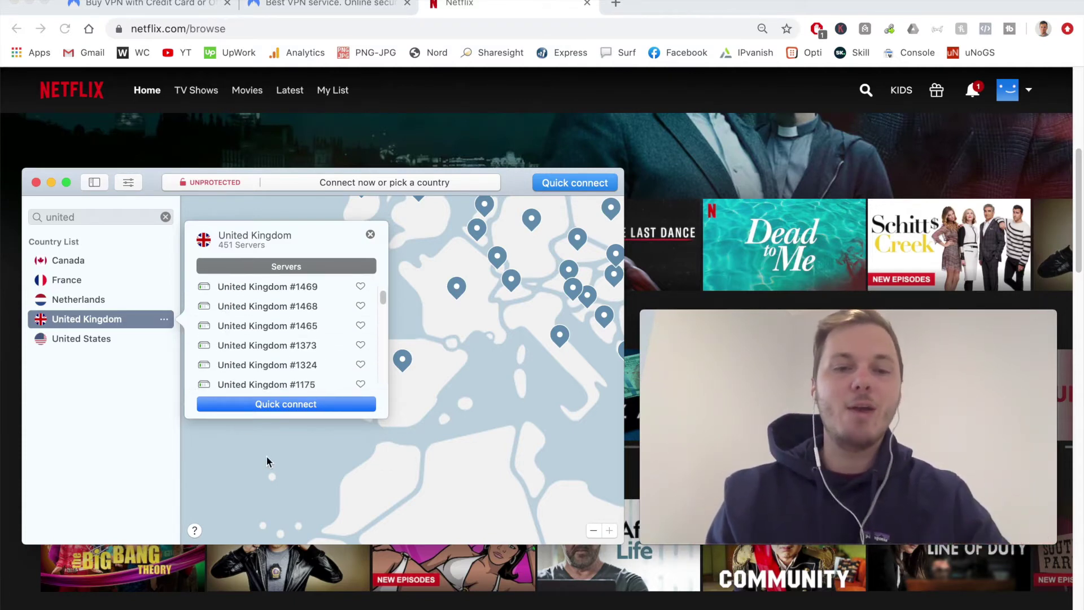
left_click(266, 455)
left_click_drag(452, 457, 469, 373)
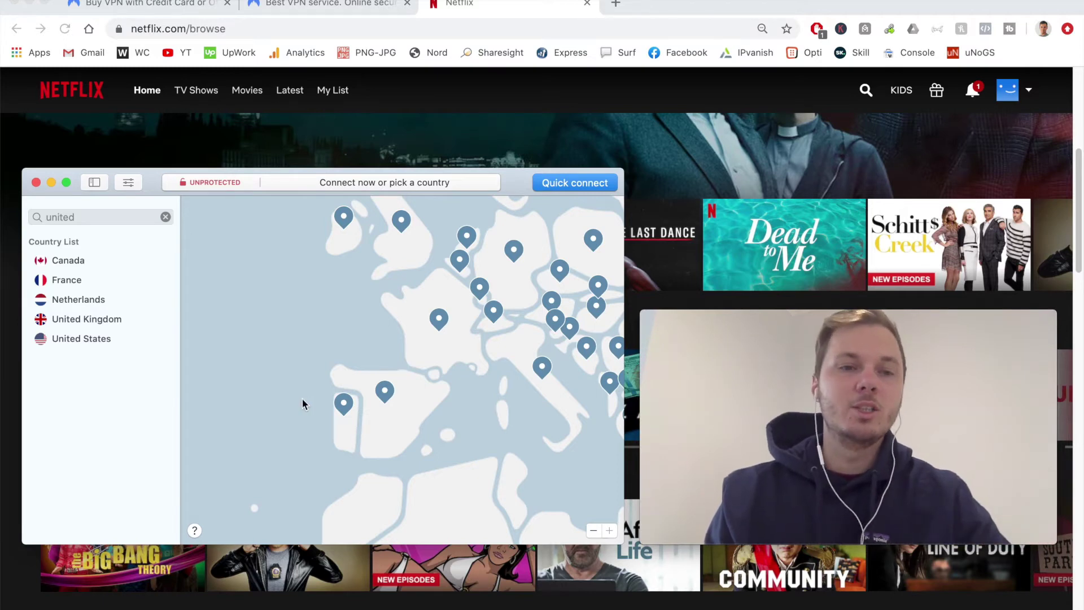
left_click(102, 321)
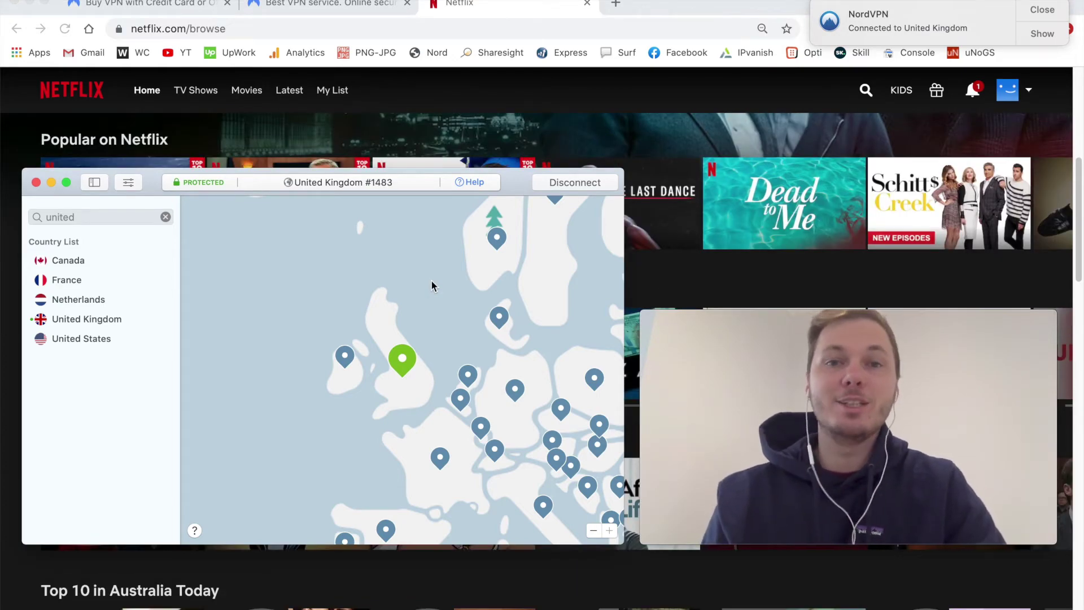
Bring the Netflix page forward once connected to United Kingdom #1483.
left_click(18, 126)
Reload Netflix to load the UK catalogue, then dismiss the VPN connection notice.
scroll(11, 122, "up", 2)
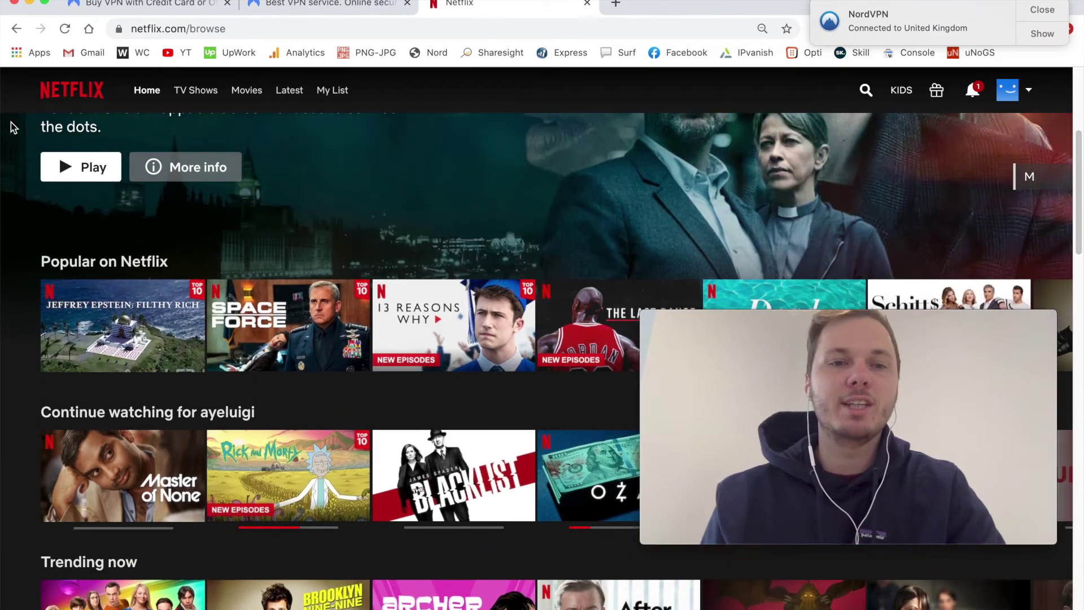
scroll(11, 128, "up", 2)
left_click(69, 31)
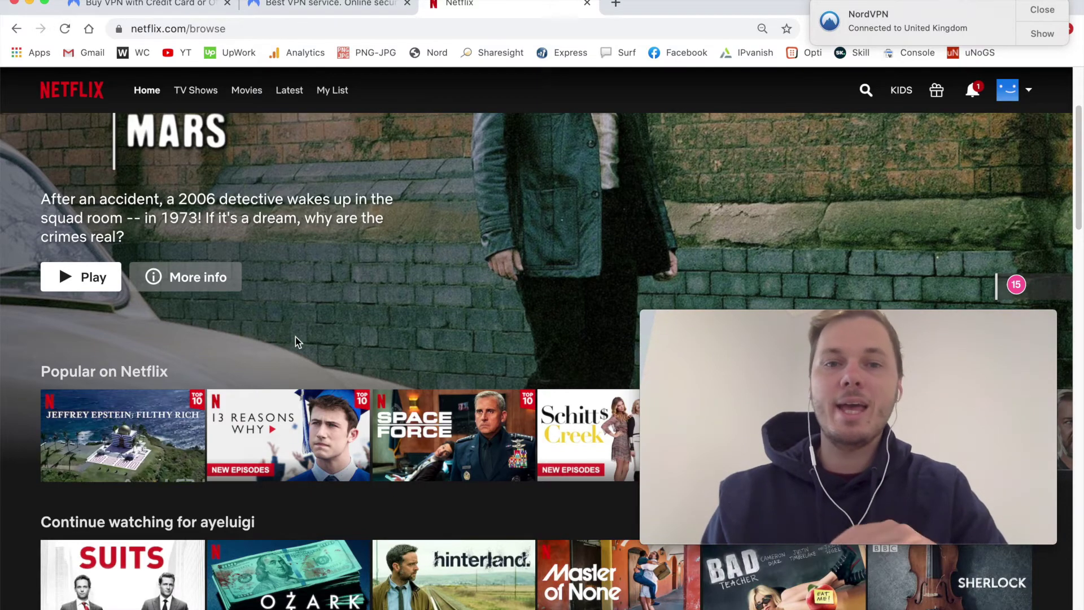
scroll(296, 337, "up", 3)
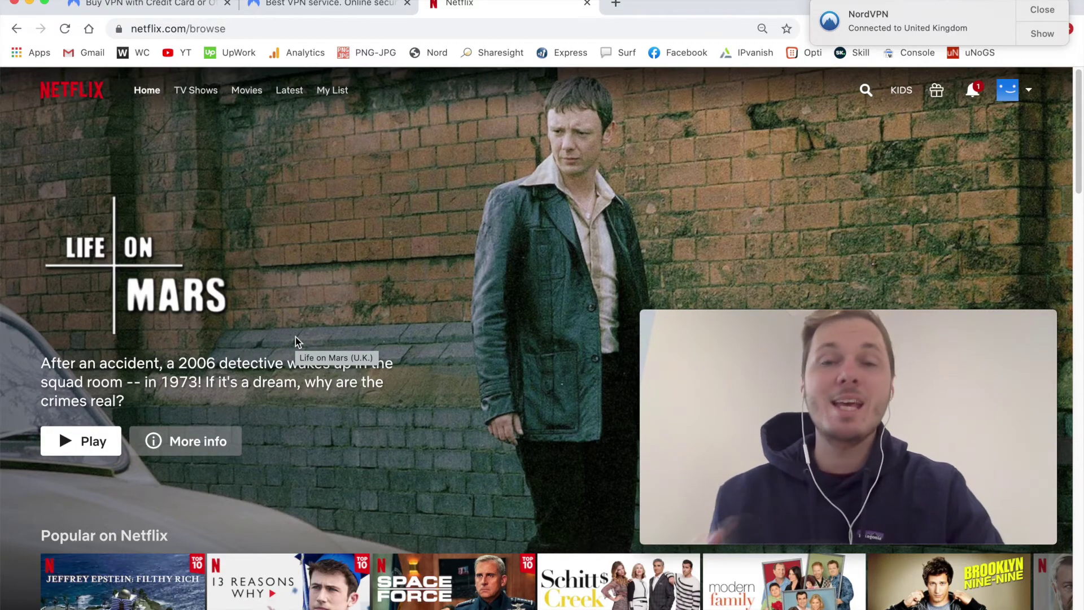
left_click(1044, 12)
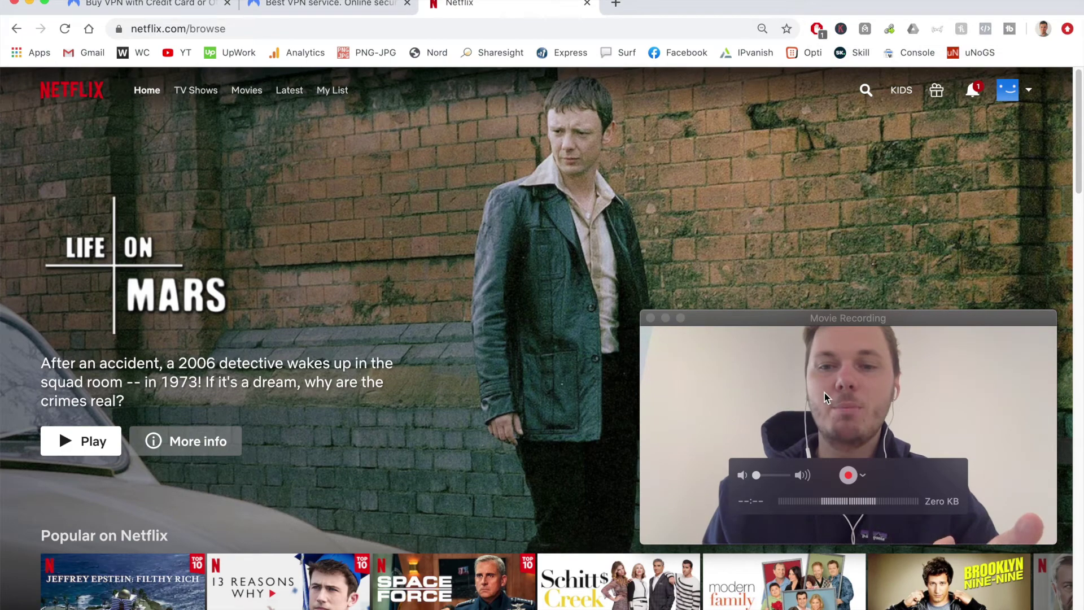
left_click(867, 91)
type("fr")
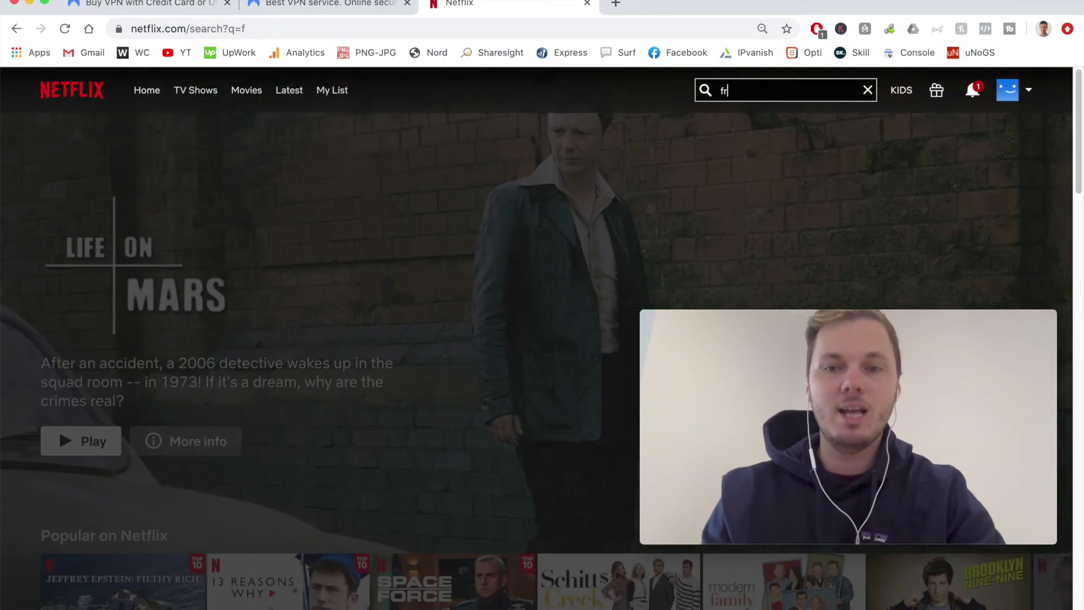
type("iends")
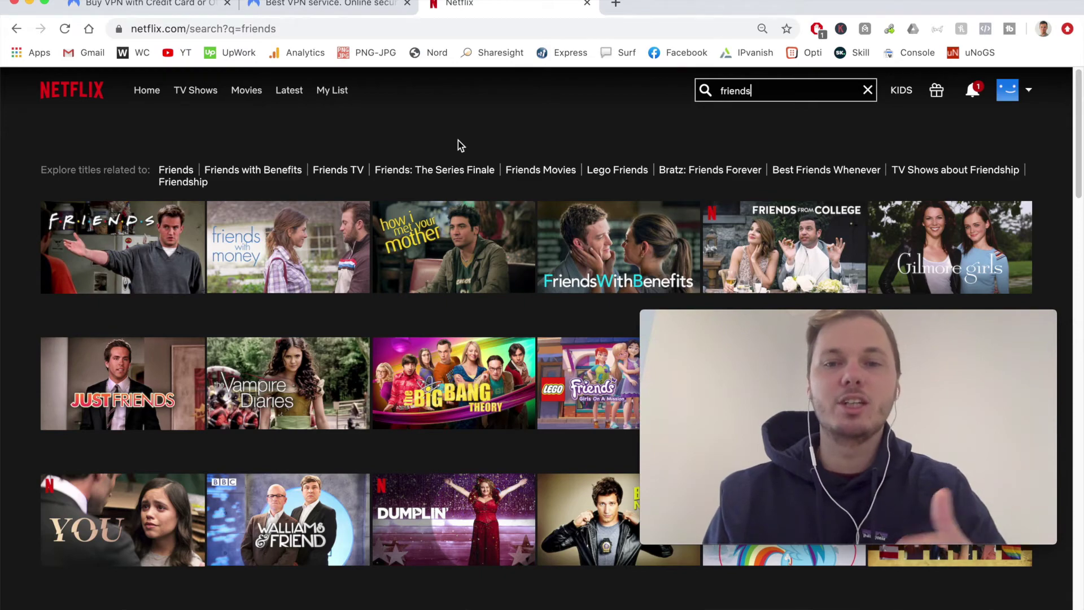
scroll(458, 140, "down", 3)
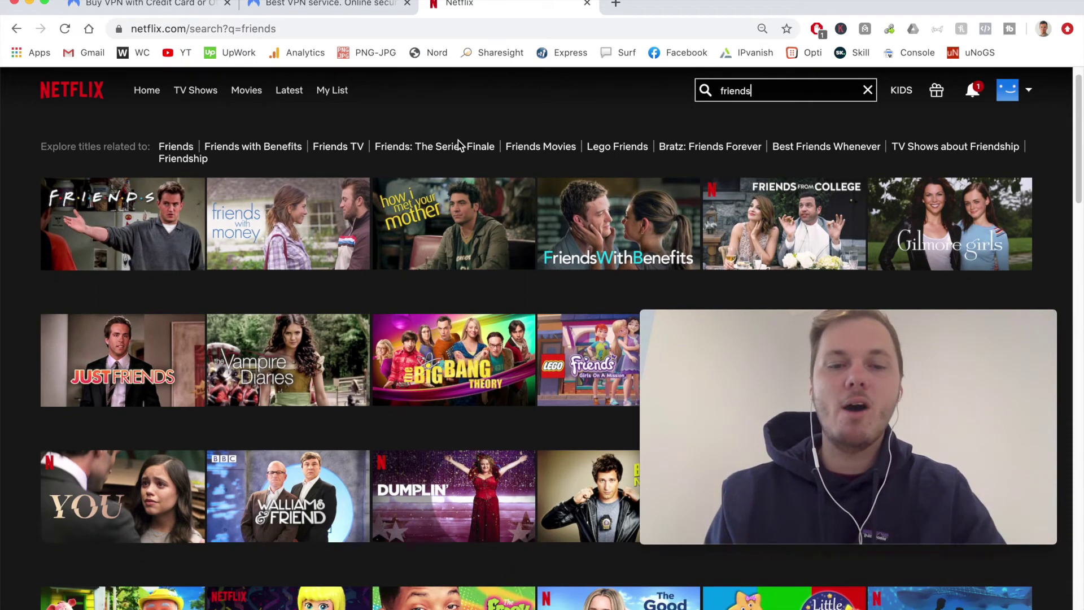
scroll(460, 146, "down", 4)
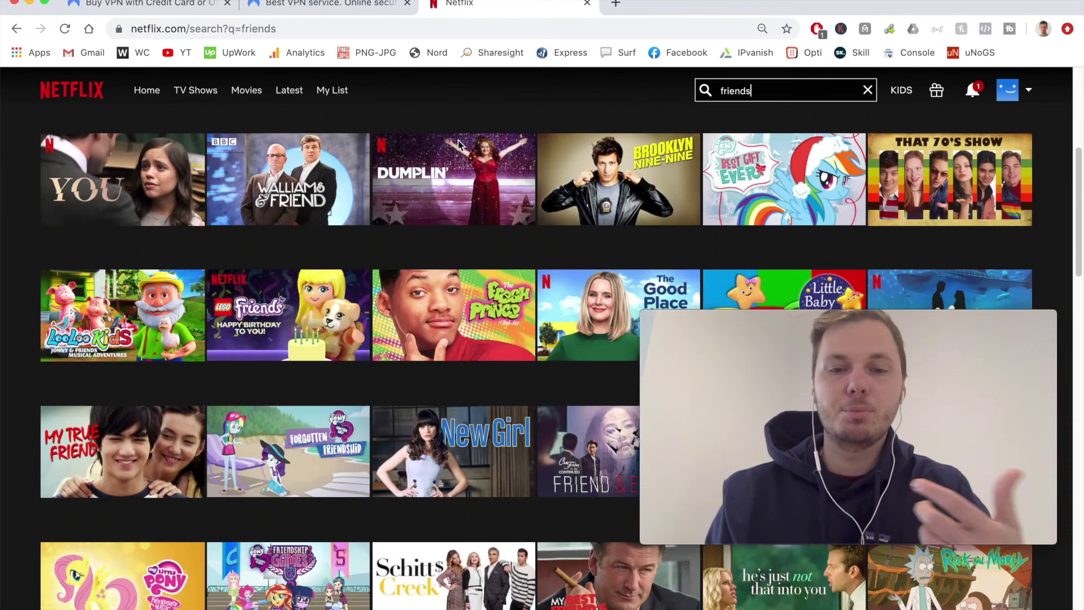
scroll(460, 146, "up", 7)
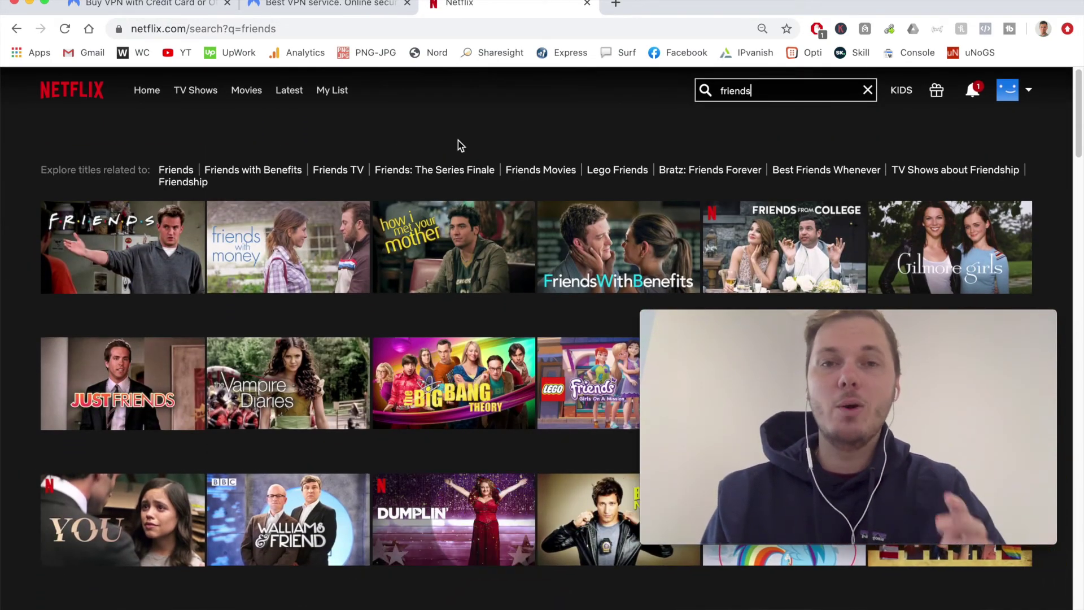
mouse_move(146, 226)
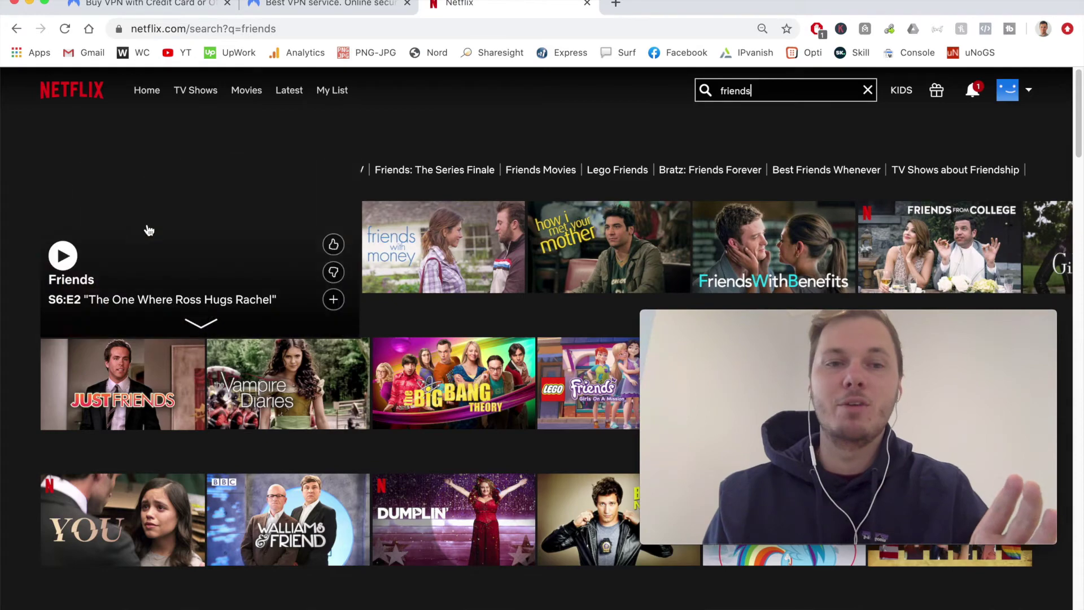
Play Friends S6:E2 'The One Where Ross Hugs Rachel' from its hover card.
left_click(148, 230)
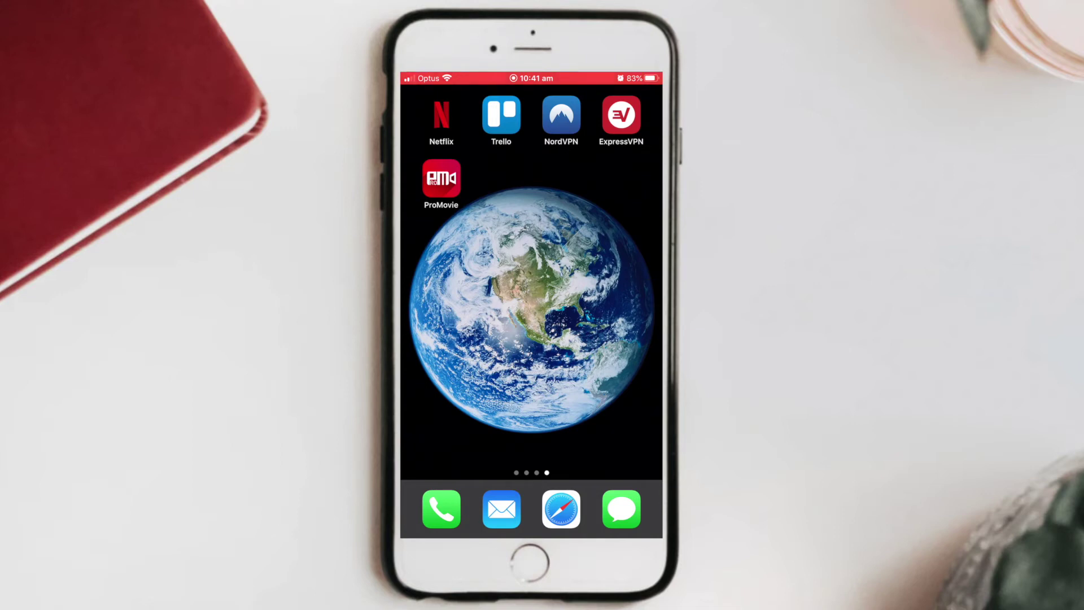
Launch the NordVPN app on the iPhone.
left_click(561, 115)
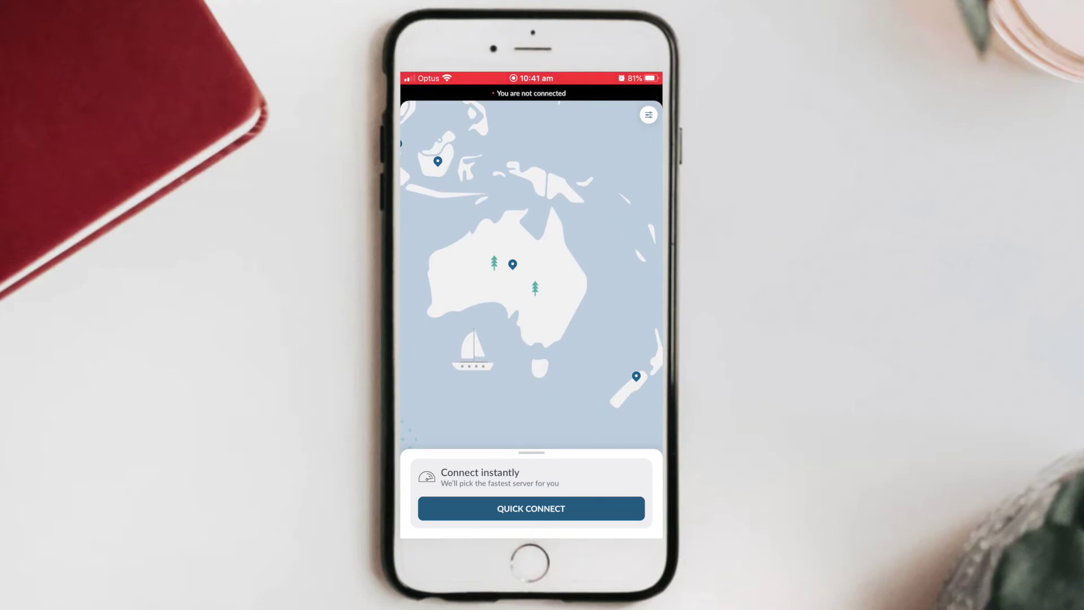
Expand the iPhone NordVPN server panel and view the Specialty Servers categories.
scroll(531, 486, "down", 3)
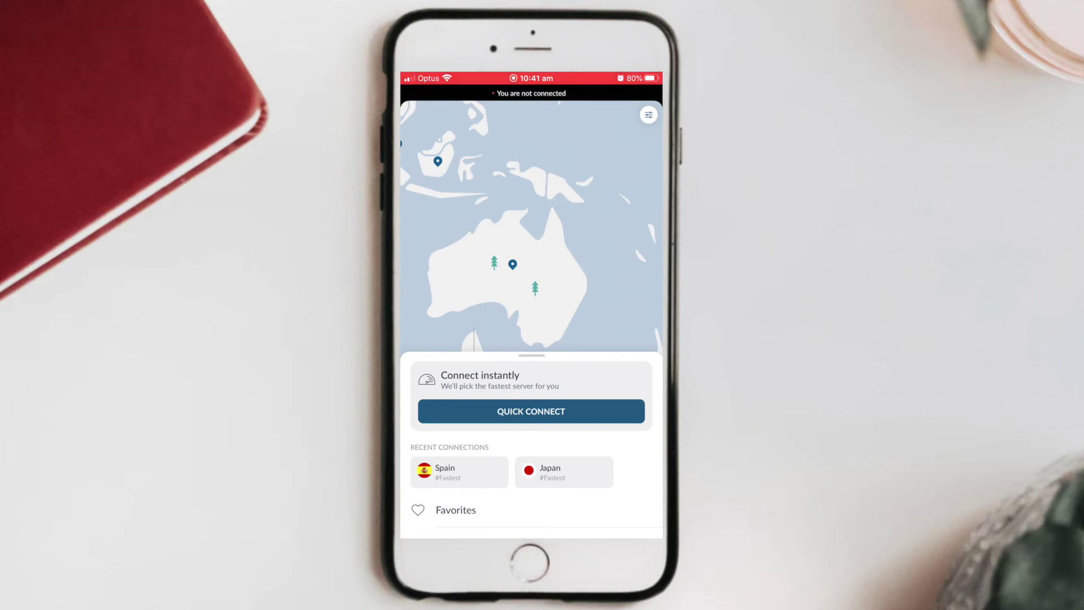
left_click_drag(531, 355, 531, 121)
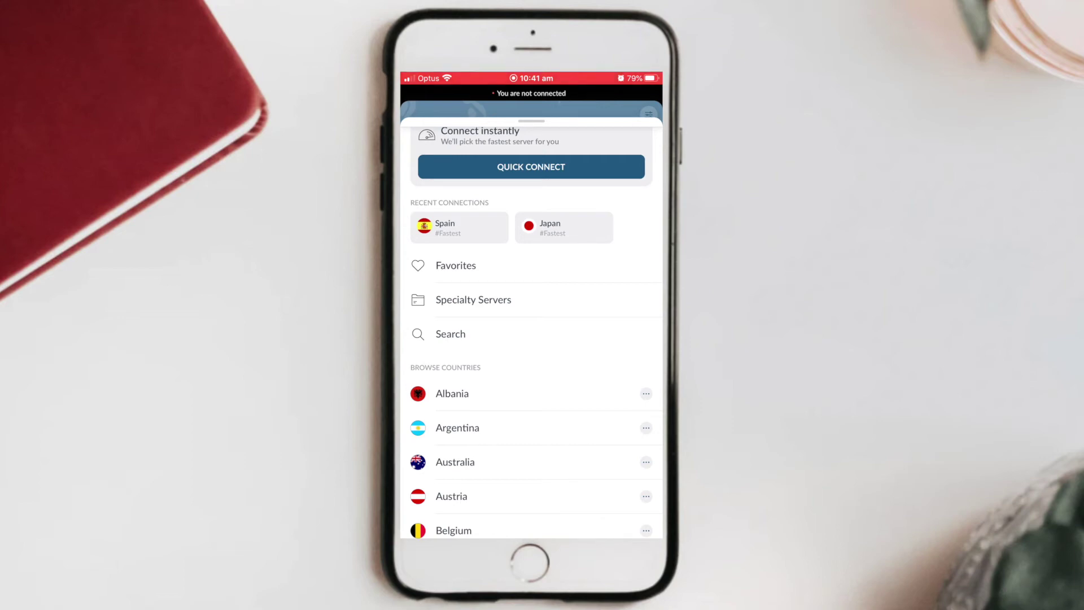
left_click(474, 300)
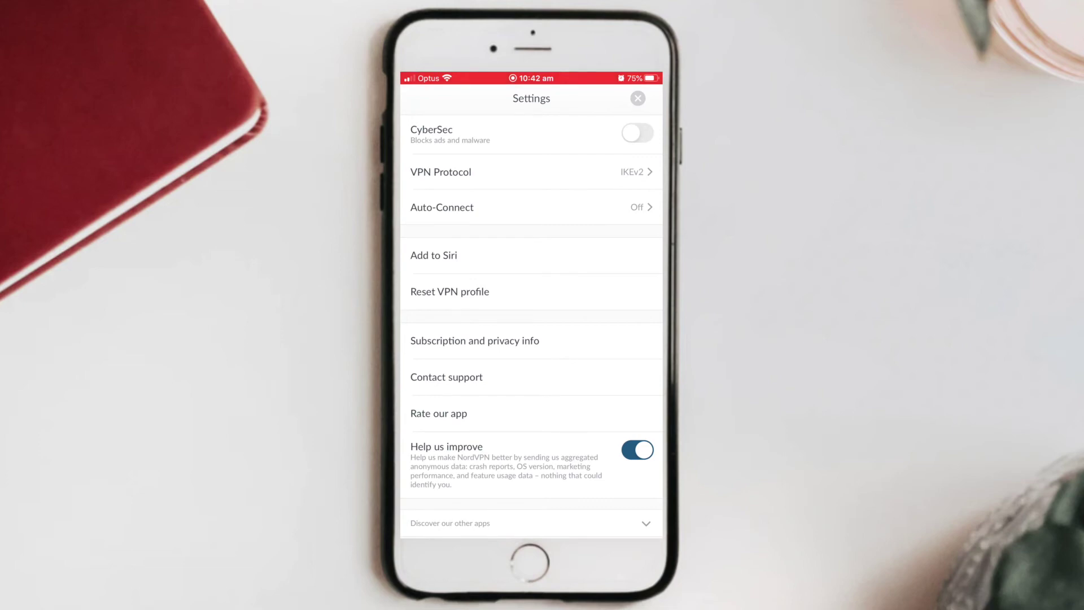
Close NordVPN's Settings screen to return to the server map.
left_click(637, 98)
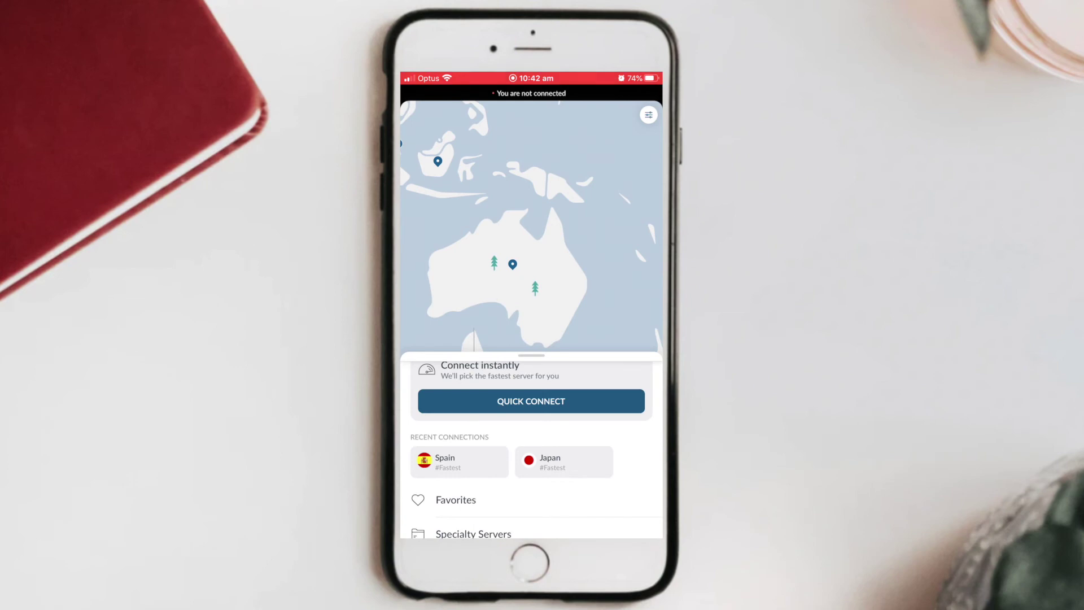
Search for Spain in the iPhone NordVPN app and connect to the fastest Spanish server.
left_click_drag(531, 355, 531, 121)
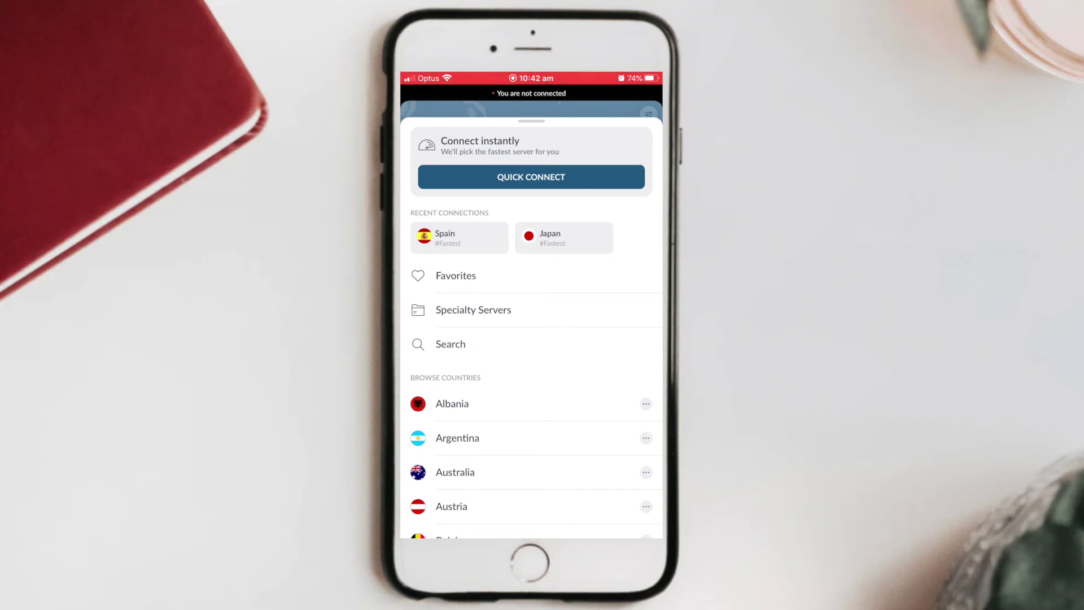
left_click(451, 344)
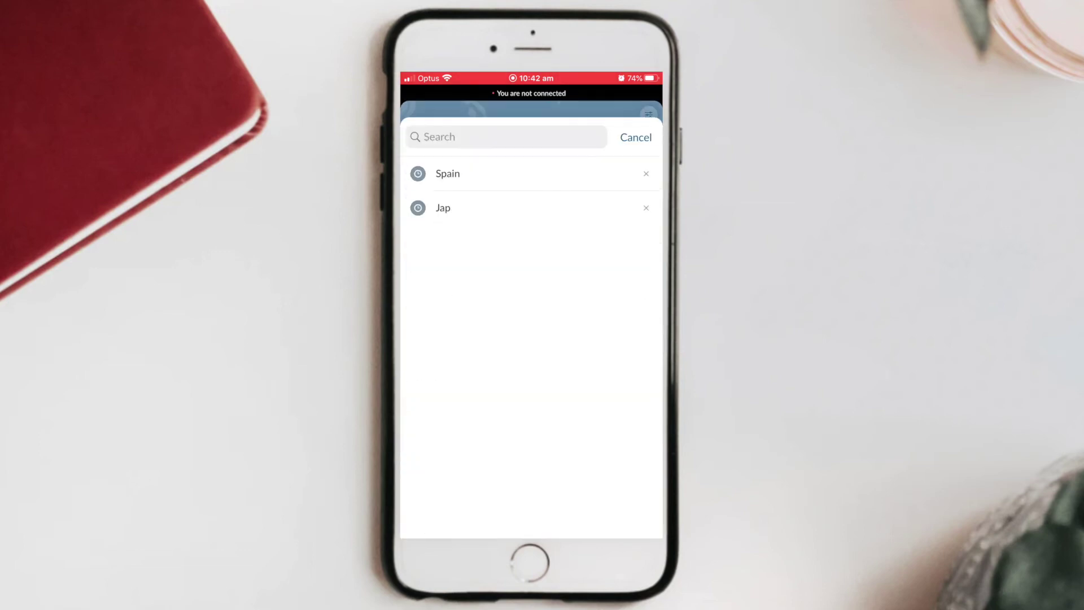
type("Sp")
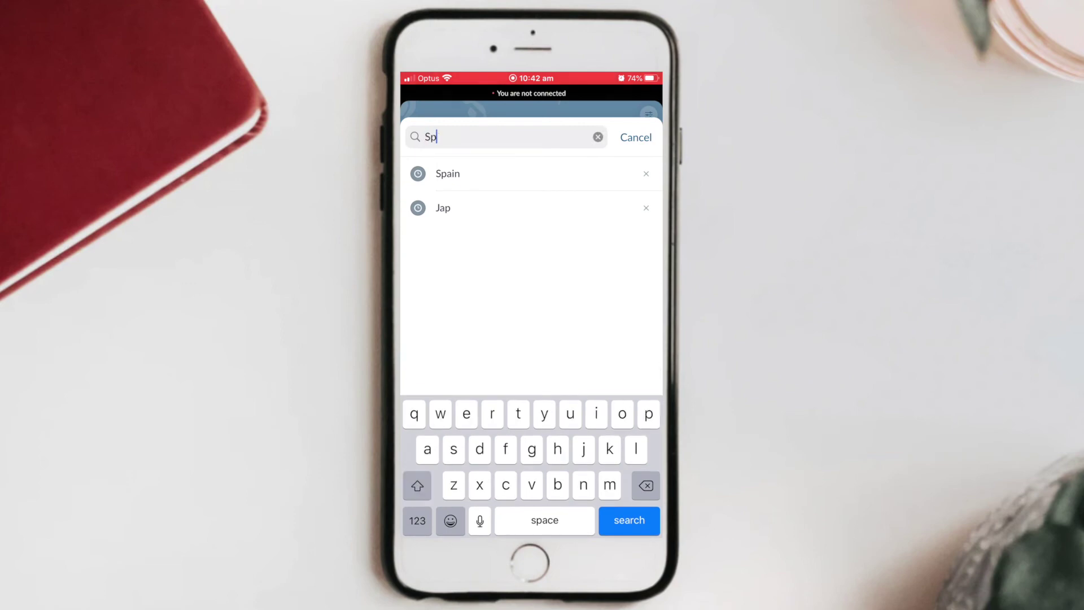
type("ain")
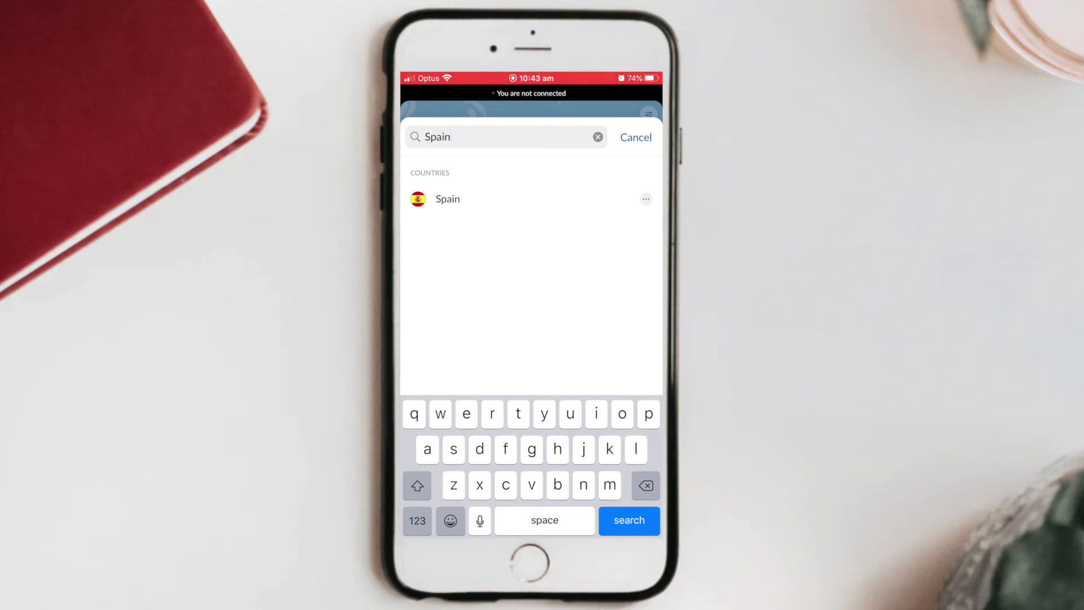
left_click(448, 199)
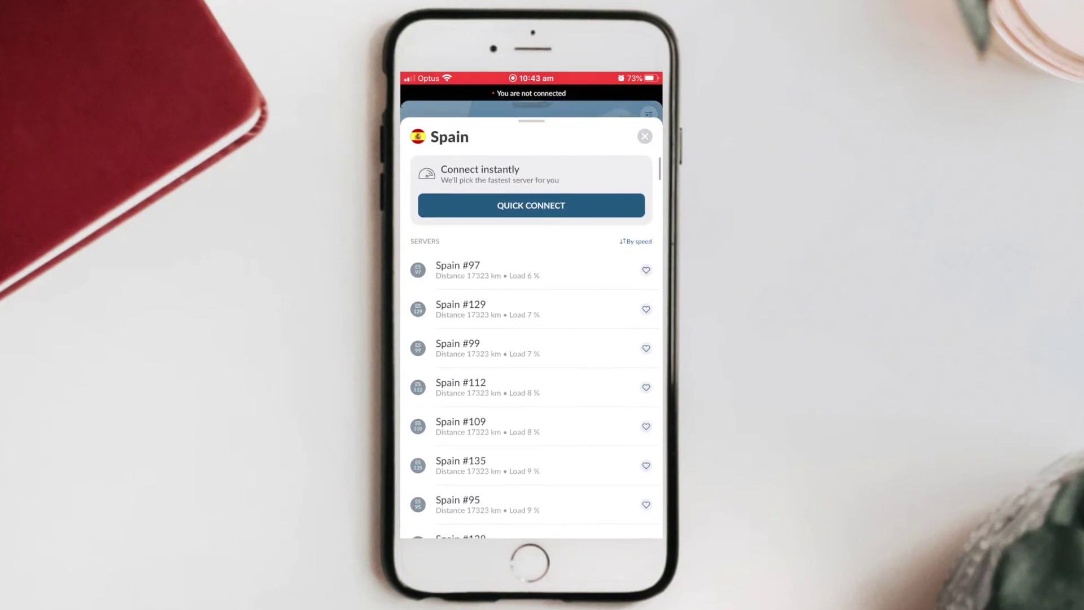
left_click(530, 207)
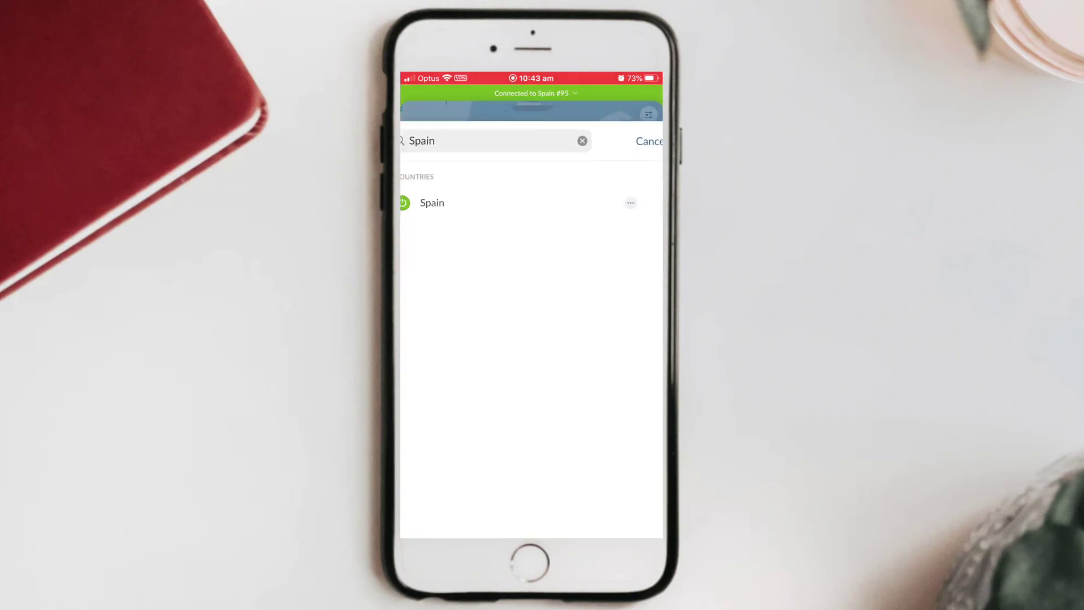
Cancel the Spain search to return to the NordVPN map.
left_click(635, 138)
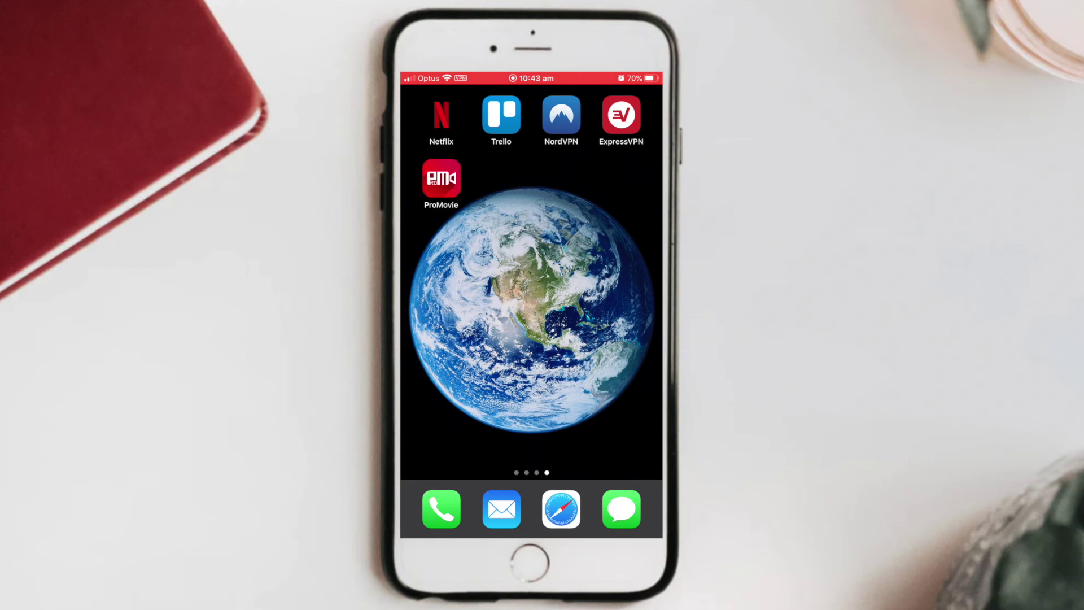
In iPhone Netflix, choose the main profile, search 'harry potter' and scroll the film results.
left_click(441, 116)
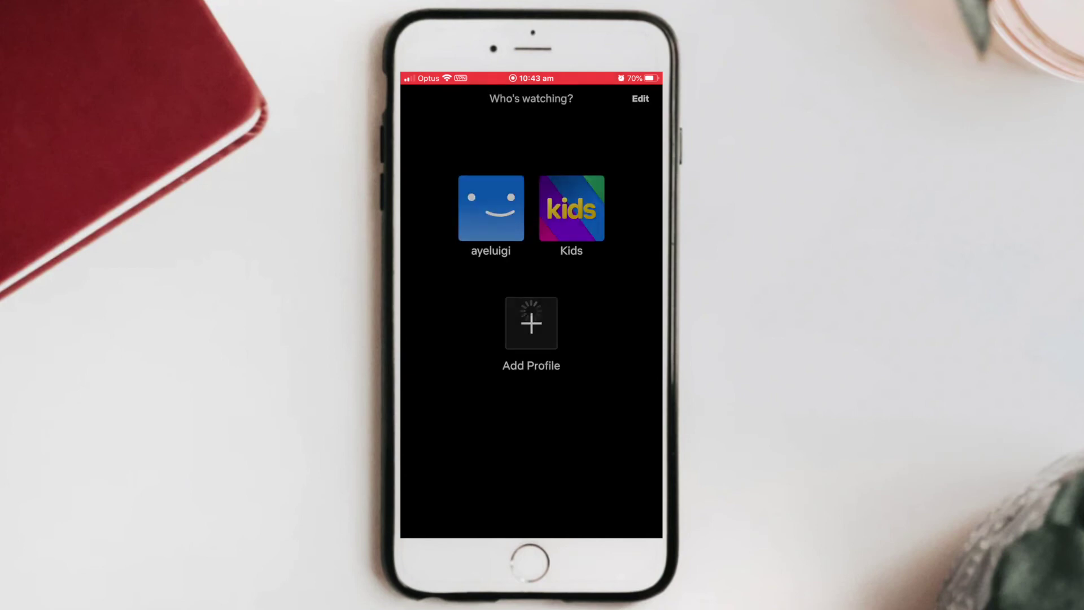
left_click(491, 208)
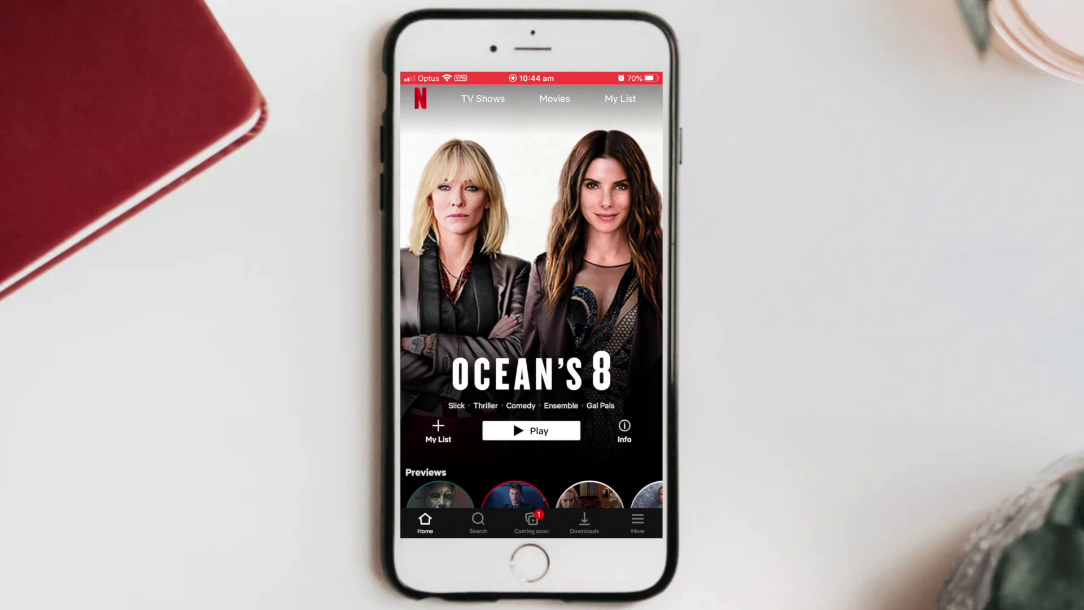
left_click(478, 524)
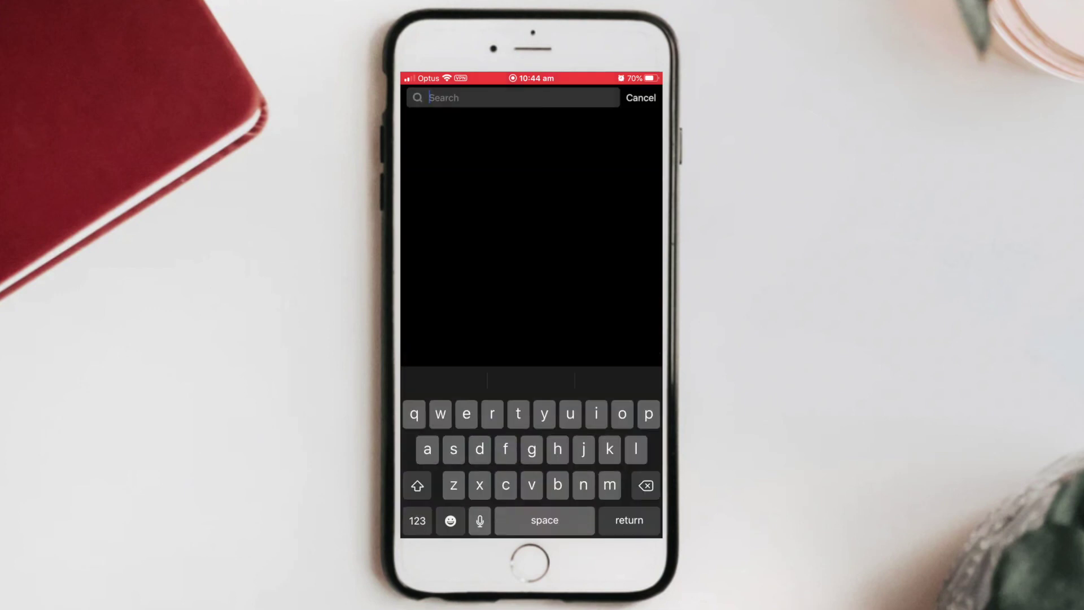
type("harr")
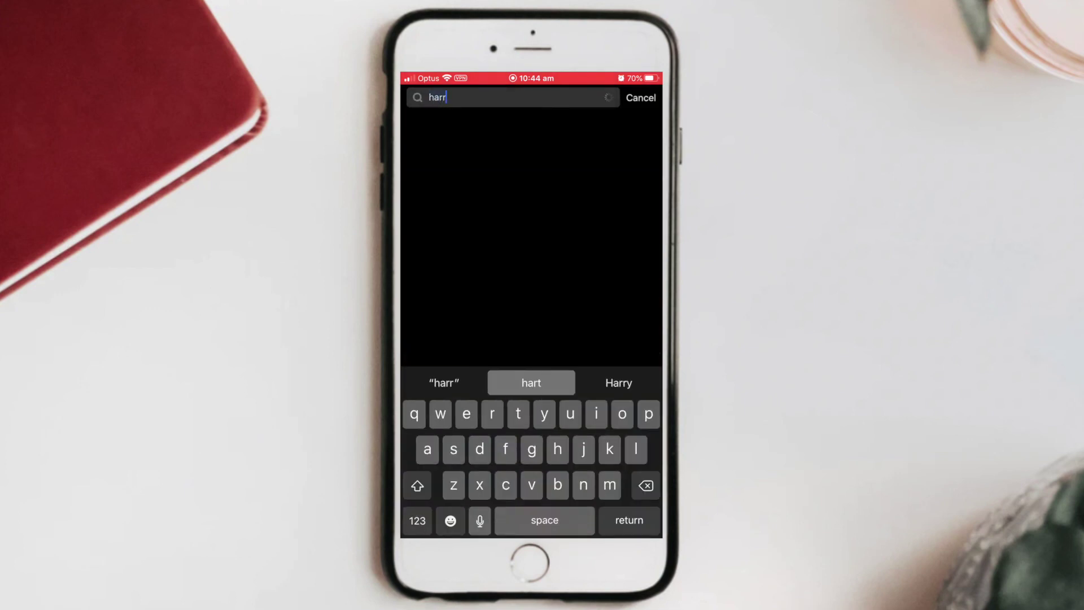
type("y po")
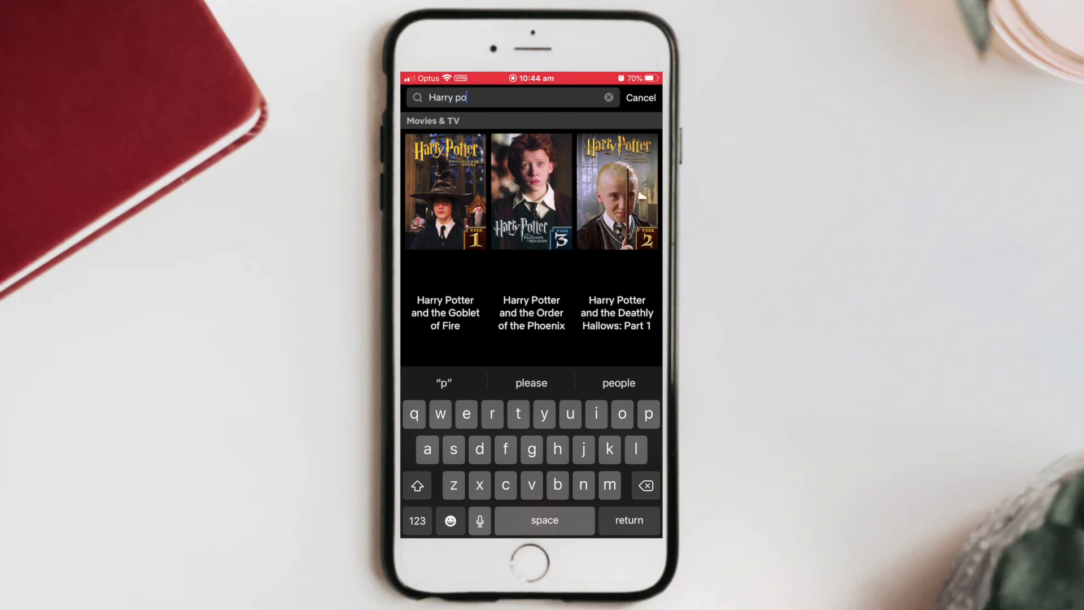
type("tter")
key("Return")
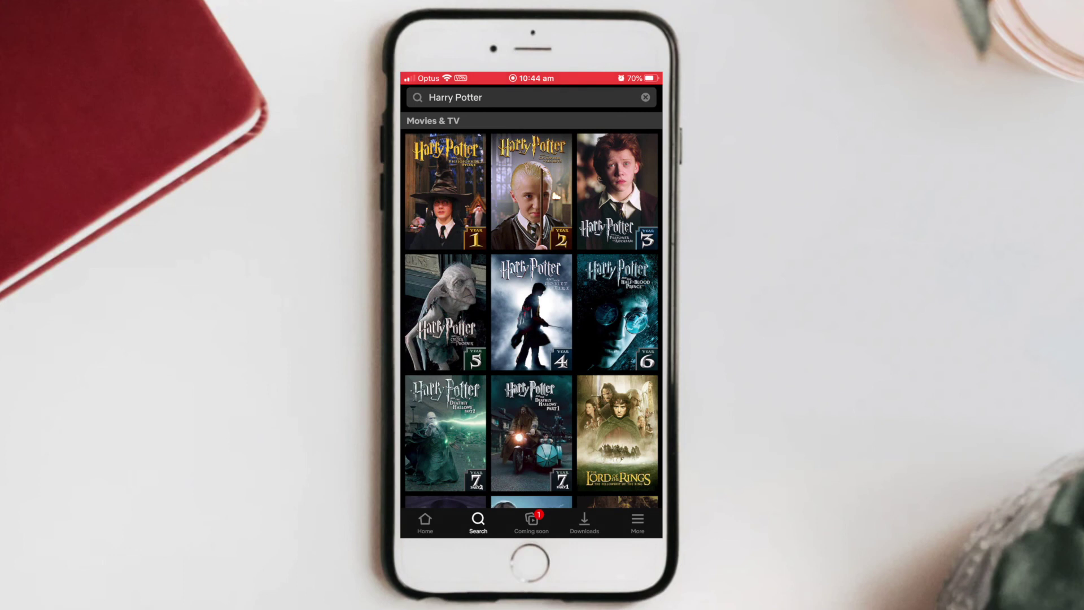
scroll(531, 316, "down", 3)
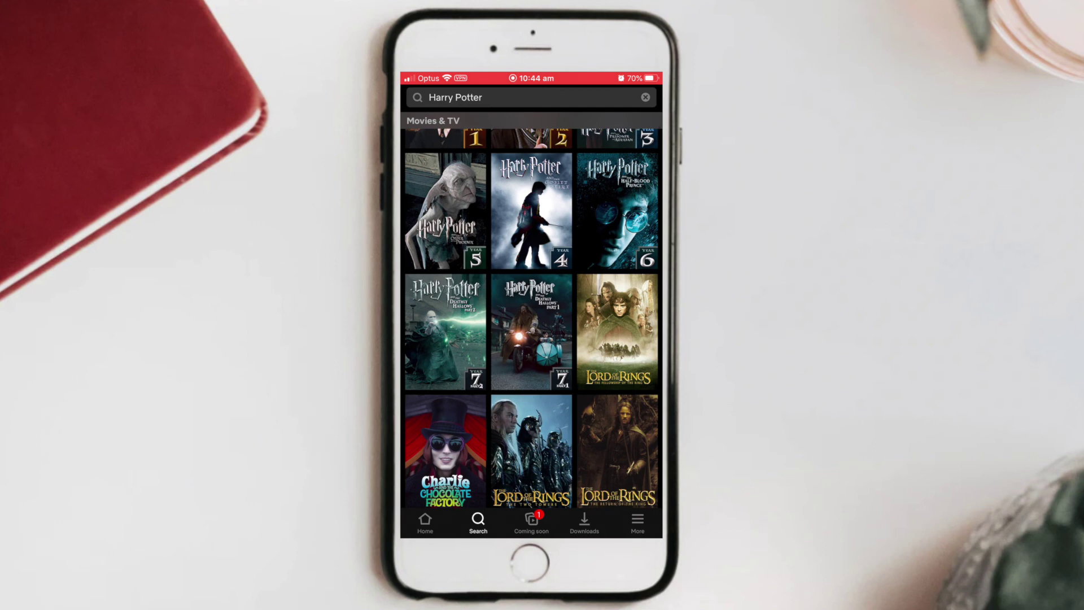
scroll(530, 316, "down", 2)
scroll(530, 316, "down", 3)
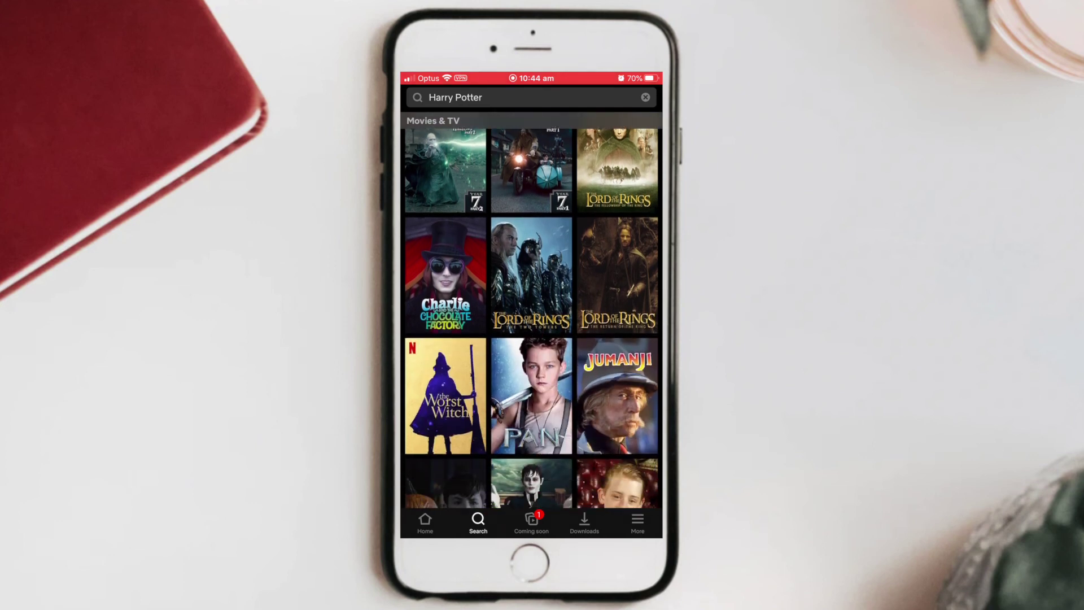
scroll(531, 316, "down", 5)
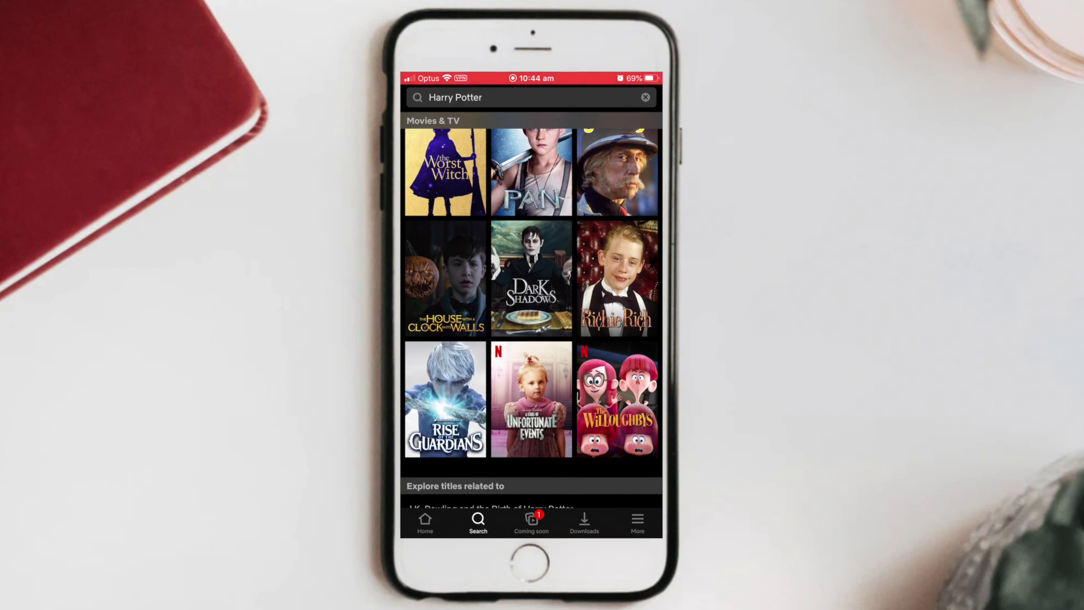
scroll(530, 316, "up", 10)
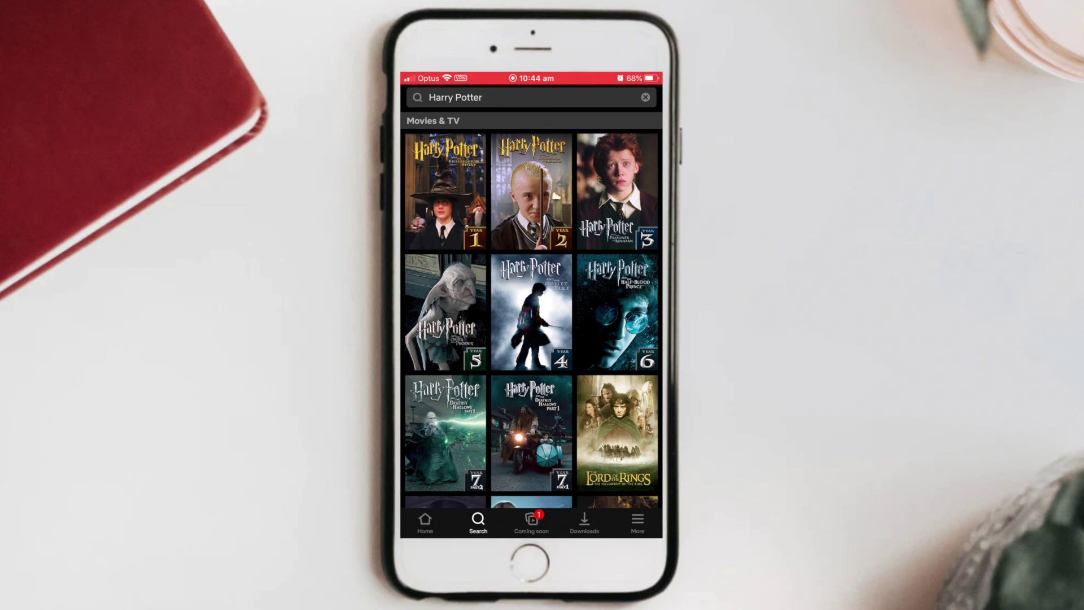
Open Harry Potter and the Half-Blood Prince on the iPhone and resume playback.
left_click(617, 312)
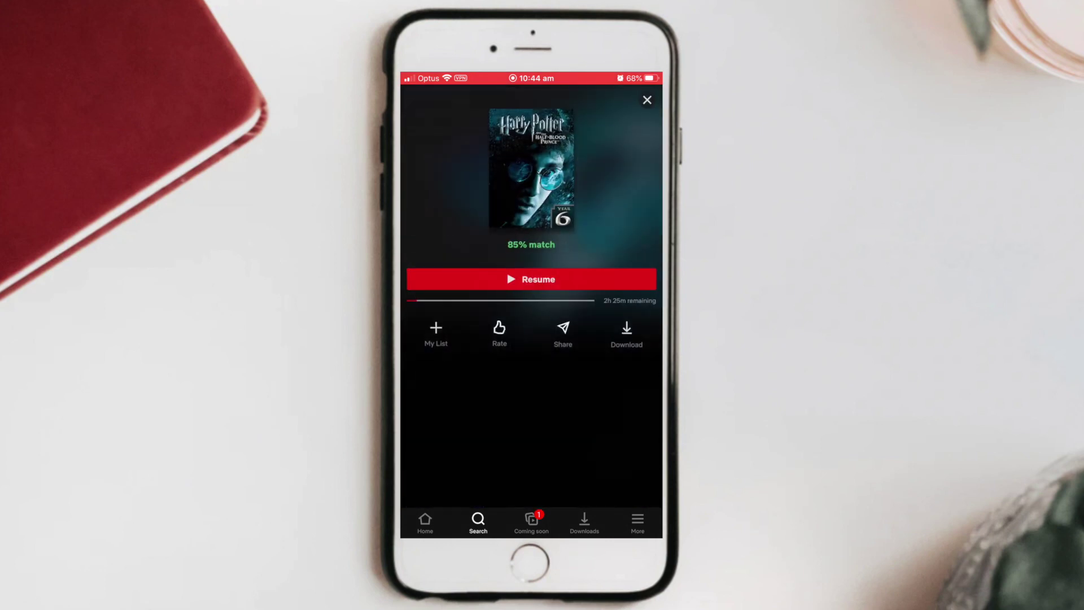
left_click(531, 279)
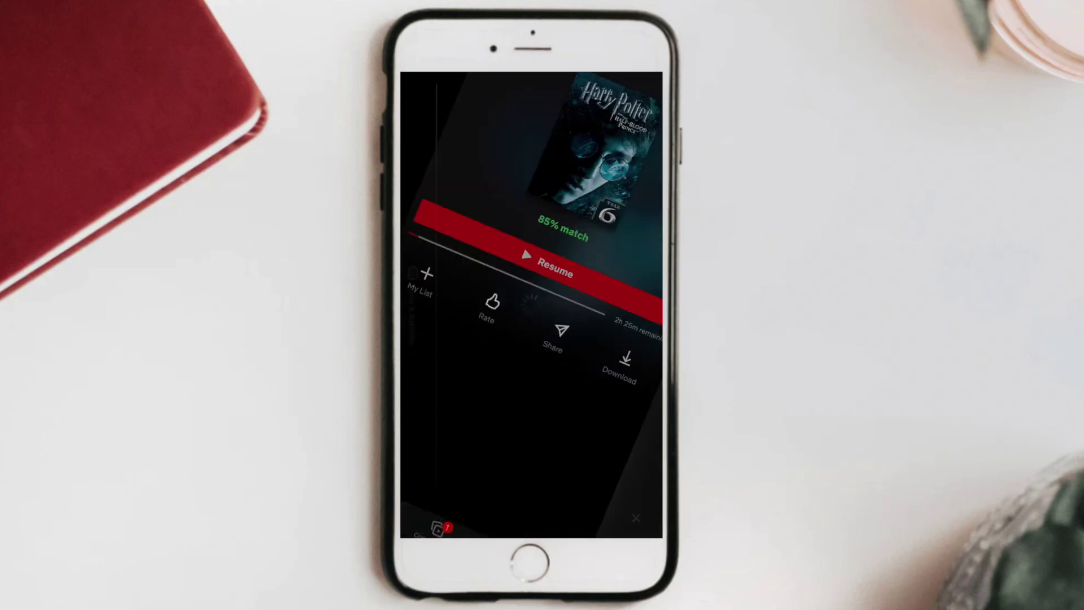